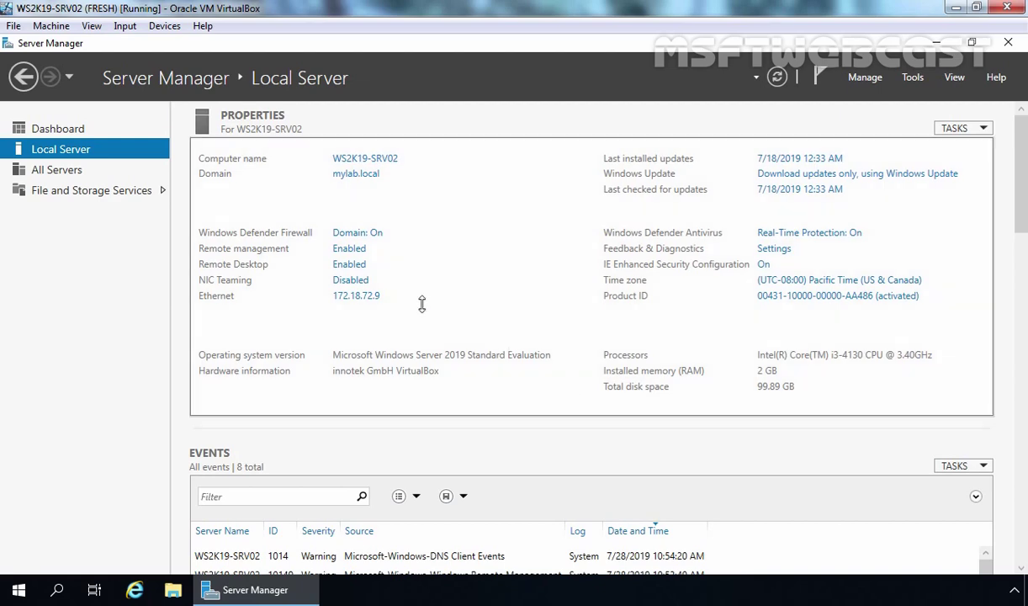
# - Verify WS2K19-SRV02 allows remote connections only with Network Level Authentication
pyautogui.click(345, 266)
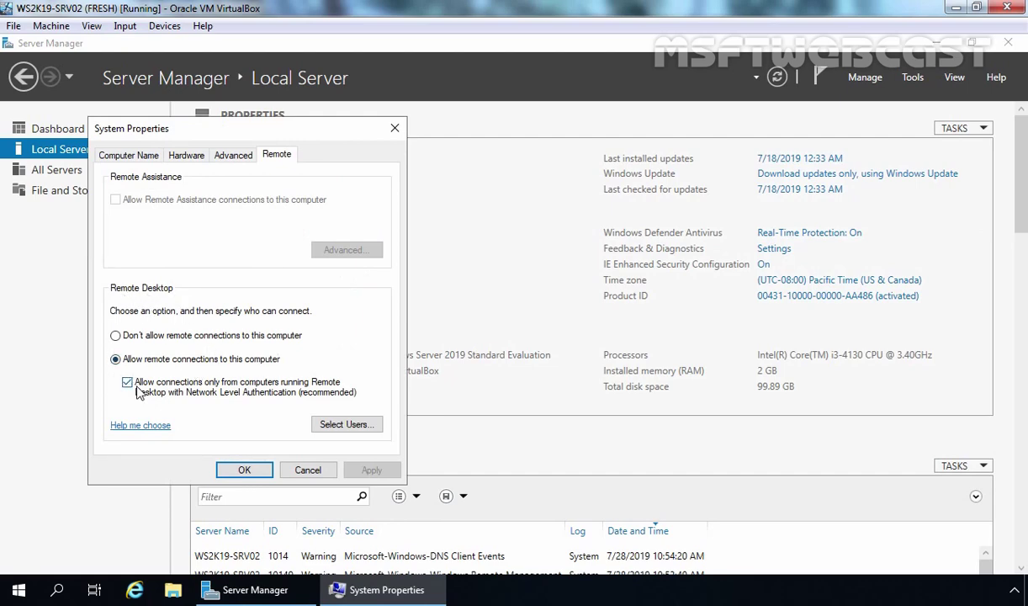
pyautogui.click(243, 471)
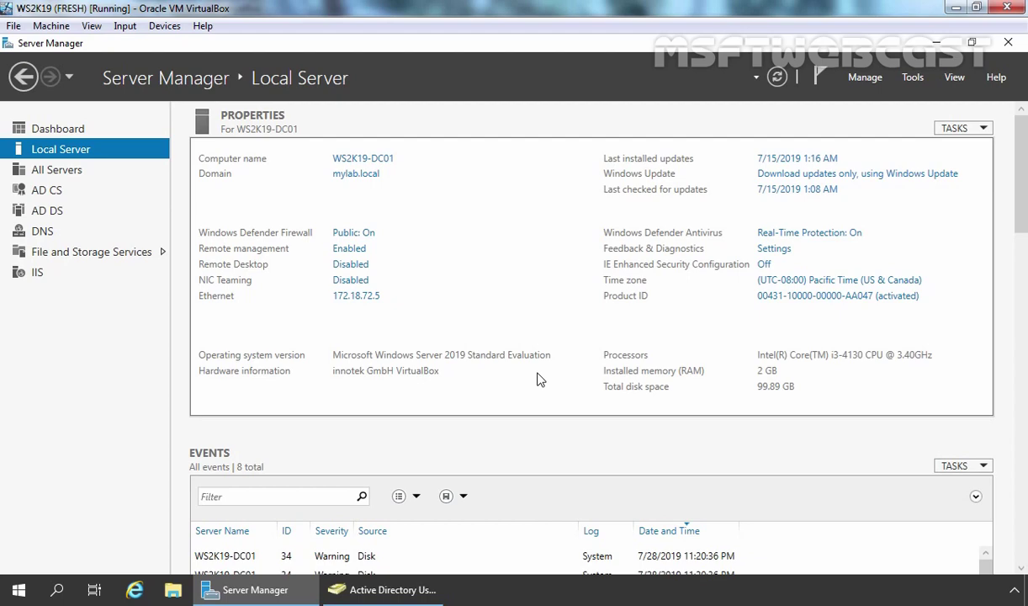
# - Launch Remote Desktop Connection from Run and connect to 172.18.72.9 with the administrator password
pyautogui.press('super+r')
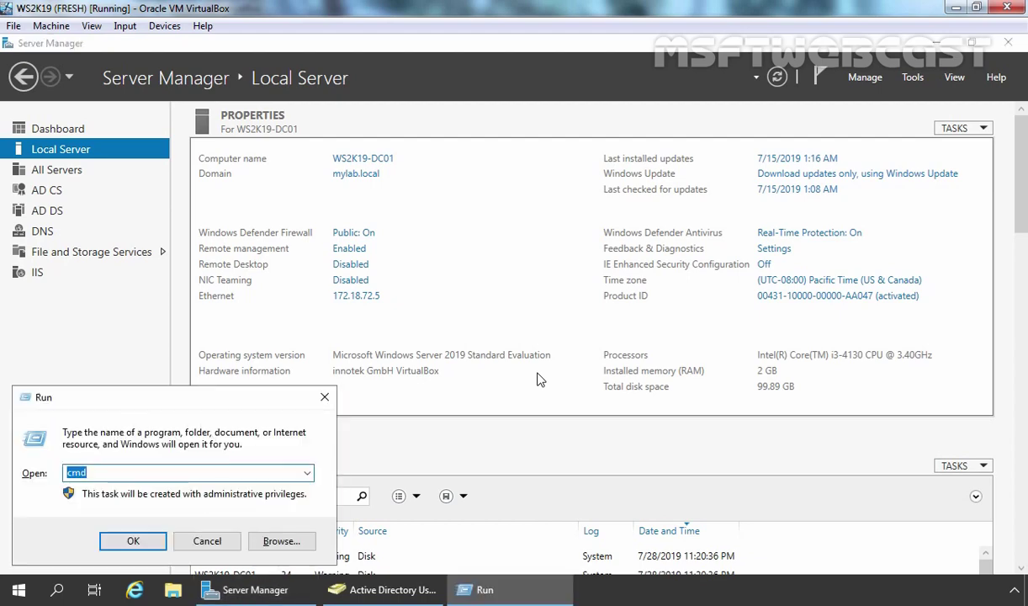
pyautogui.write('mmc')
pyautogui.press('Return')
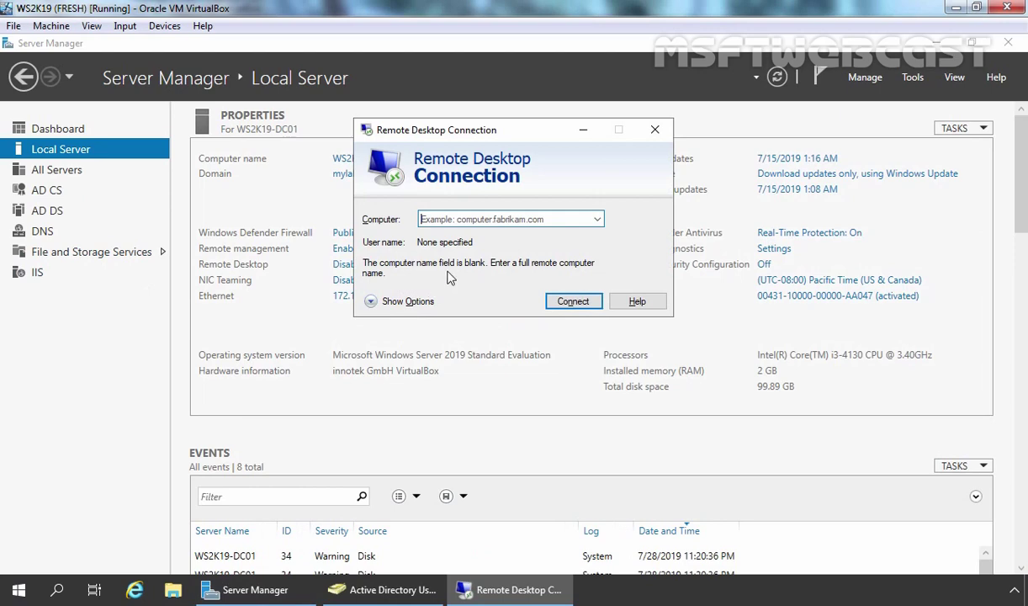
pyautogui.write('172.18.72.9')
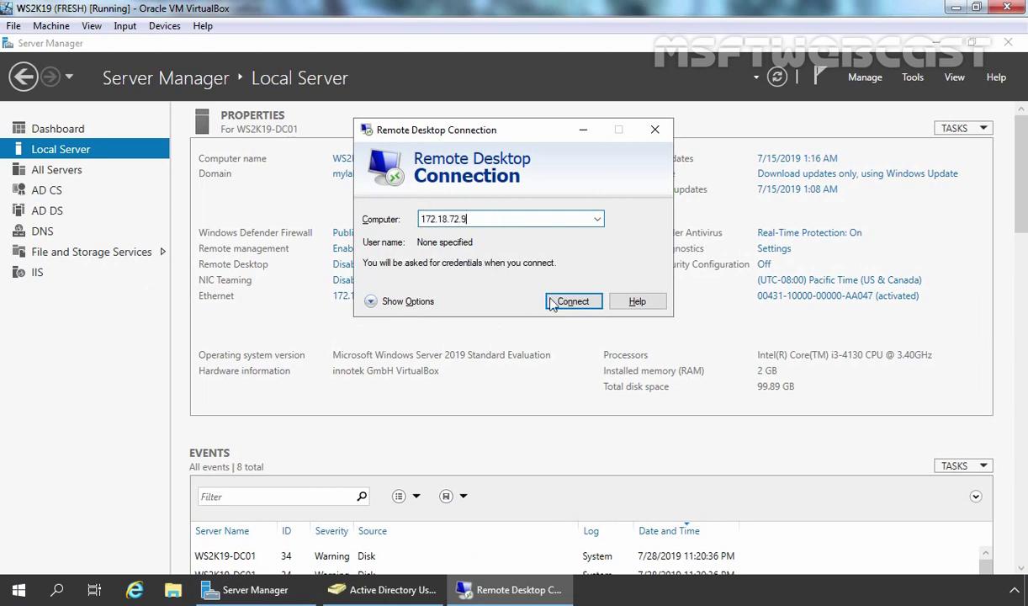
pyautogui.click(555, 303)
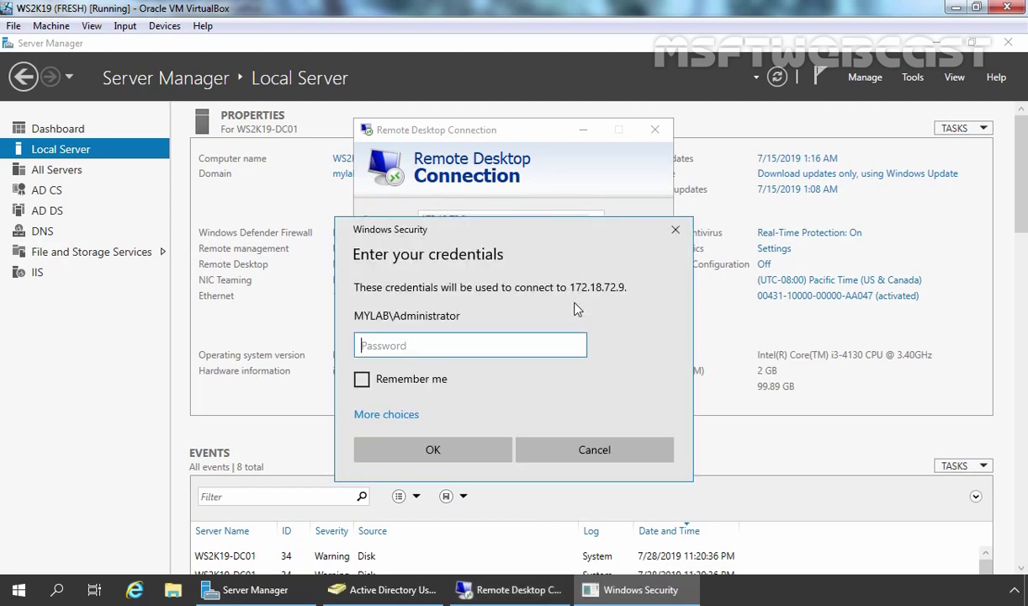
pyautogui.write('•••••••••')
pyautogui.click(443, 453)
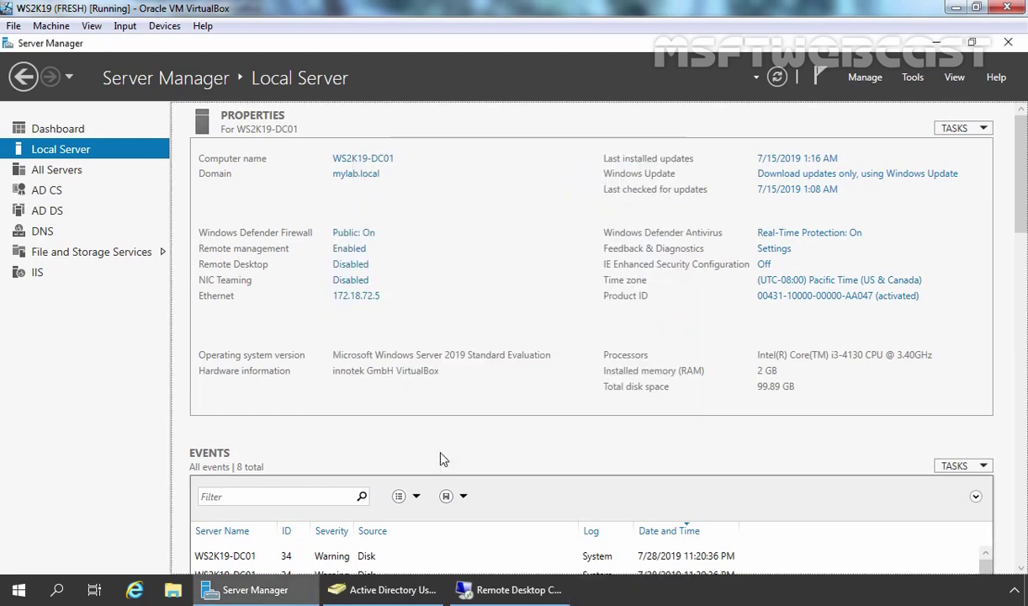
pyautogui.click(498, 590)
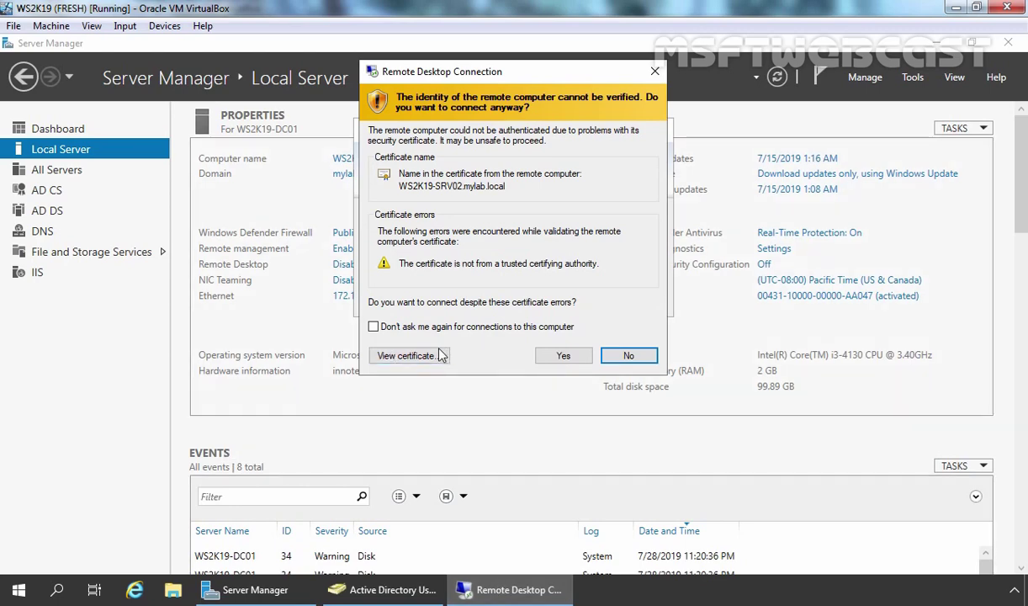
# - View SRV02's self-issued certificate, refuse the untrusted connection, and close Remote Desktop Connection
pyautogui.click(411, 356)
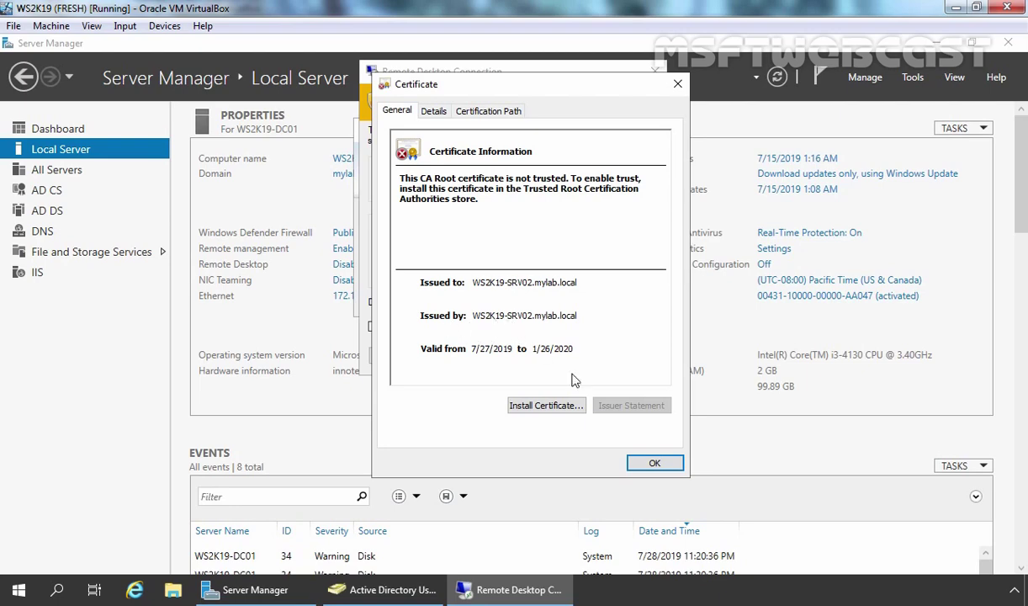
pyautogui.click(655, 462)
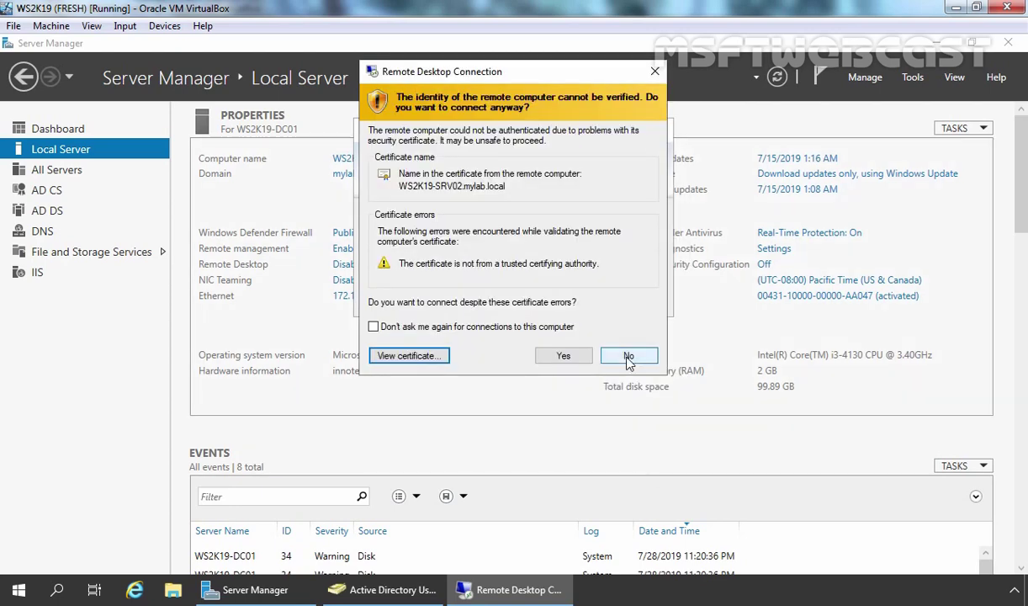
pyautogui.click(628, 355)
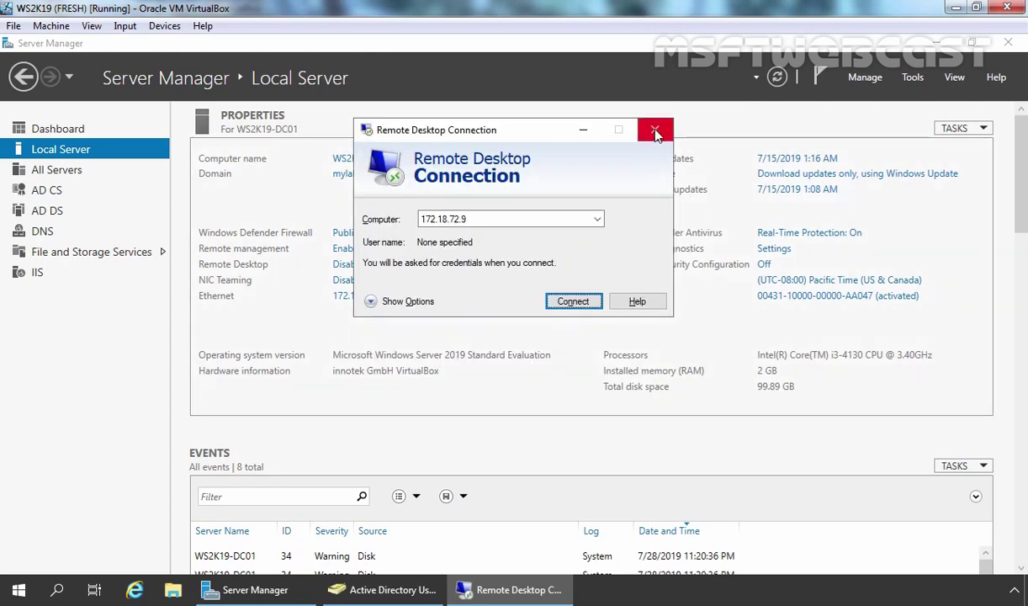
pyautogui.click(655, 131)
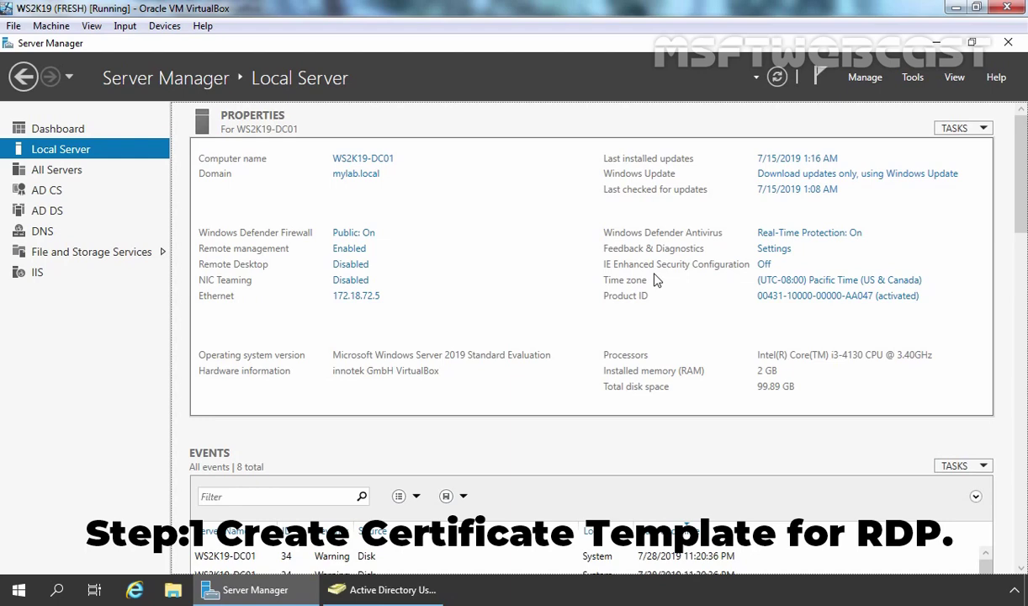
# - Open Certification Authority and choose Manage on mylab-WS2K19-DC01-CA's Certificate Templates
pyautogui.click(912, 77)
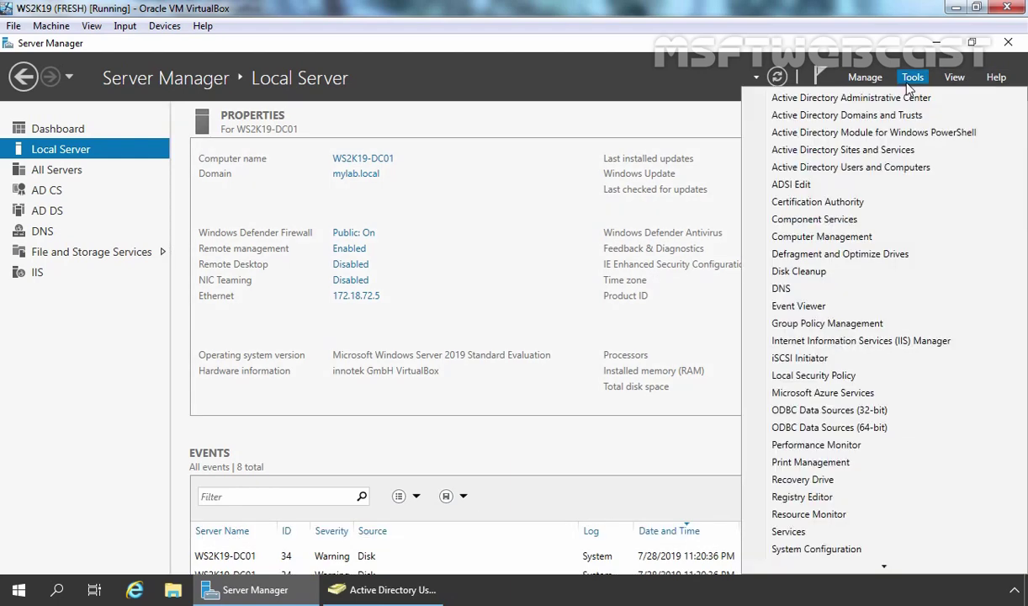
pyautogui.click(817, 202)
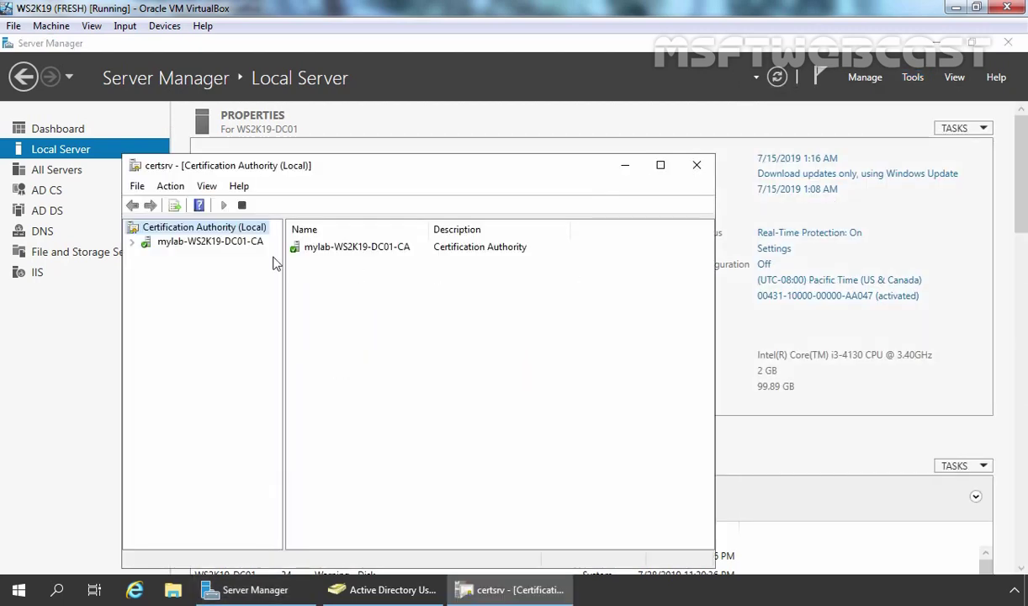
pyautogui.doubleClick(221, 242)
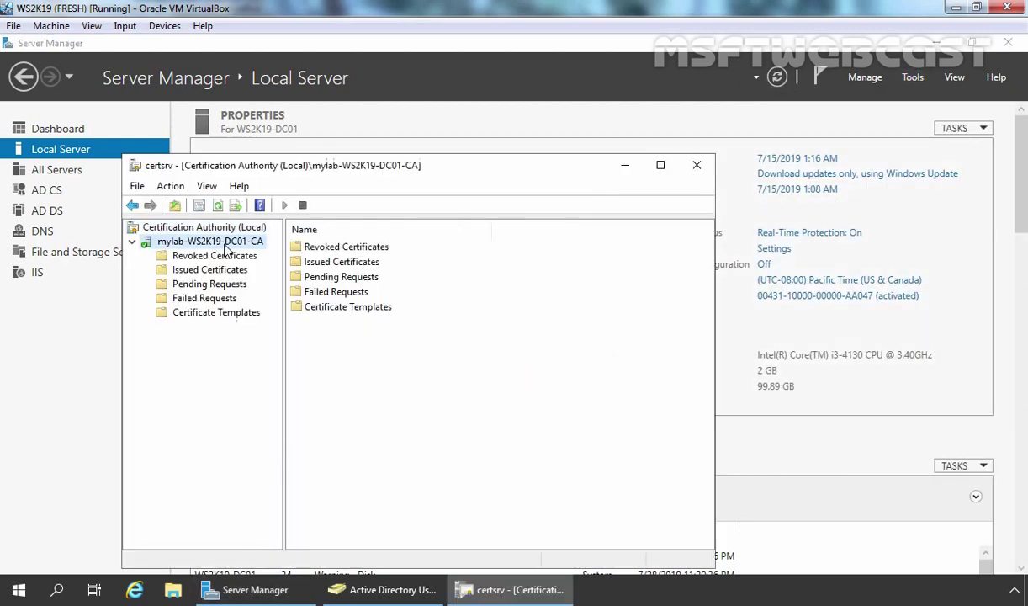
pyautogui.click(205, 312)
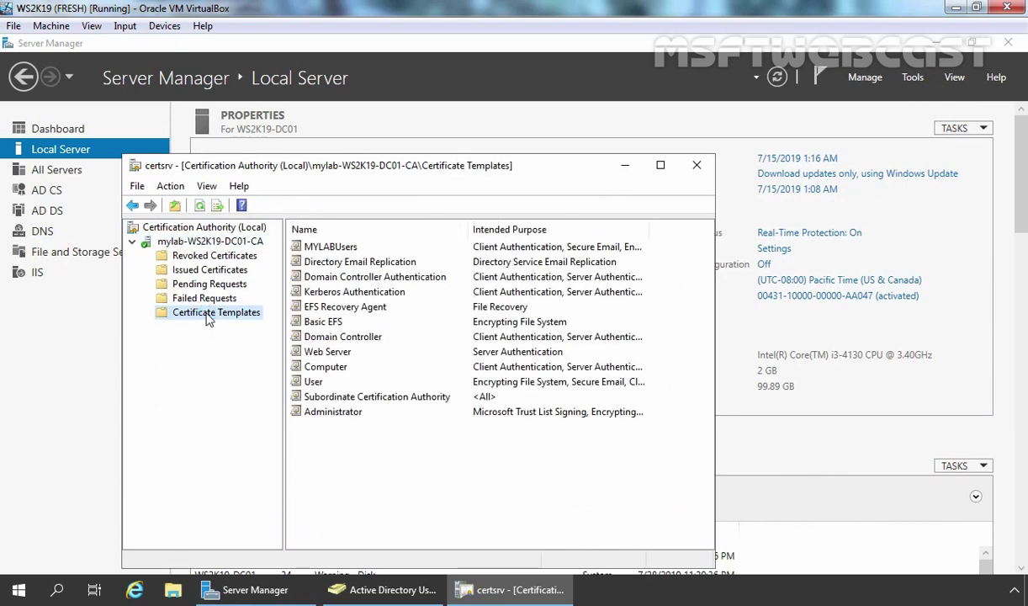
pyautogui.rightClick(209, 318)
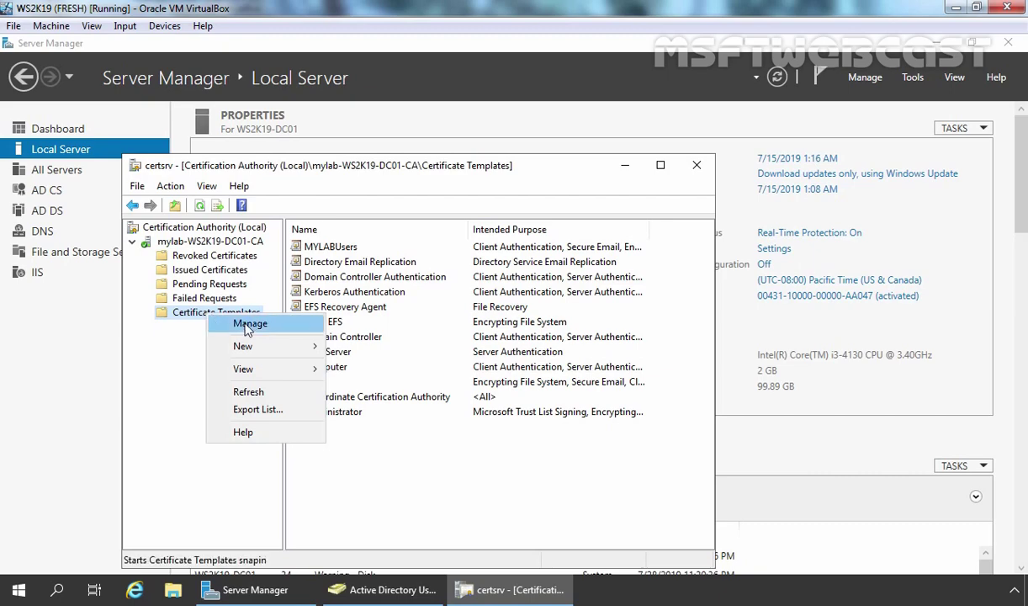
pyautogui.click(247, 326)
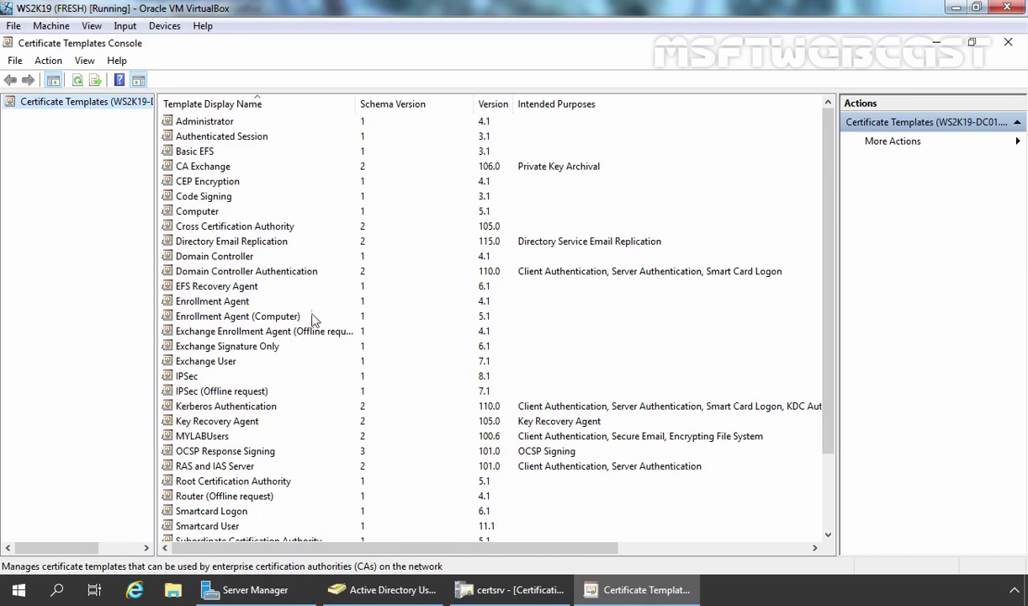
# - Duplicate the Computer template to create a new certificate template
pyautogui.click(198, 214)
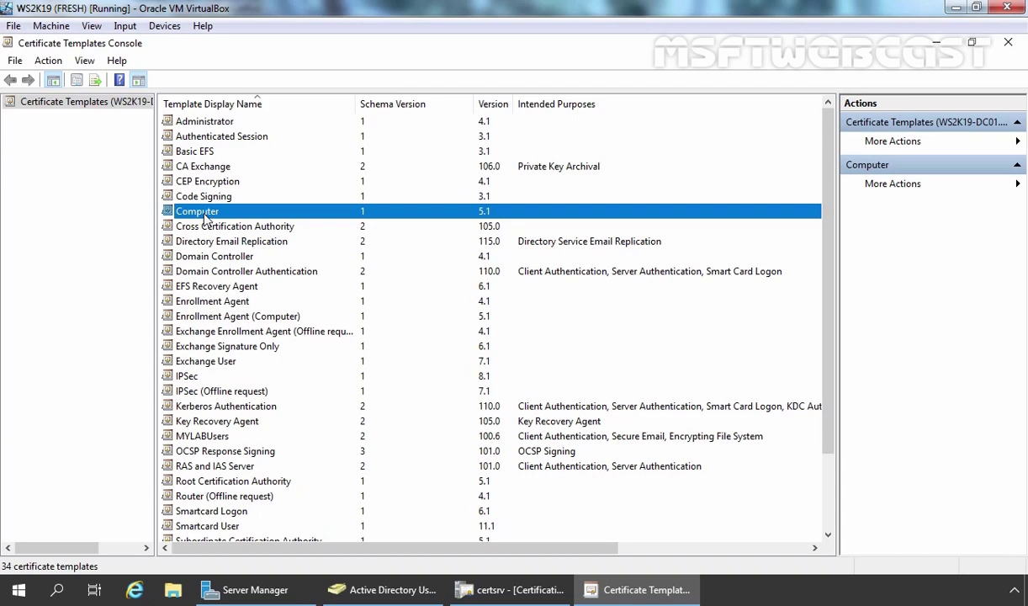
pyautogui.rightClick(204, 217)
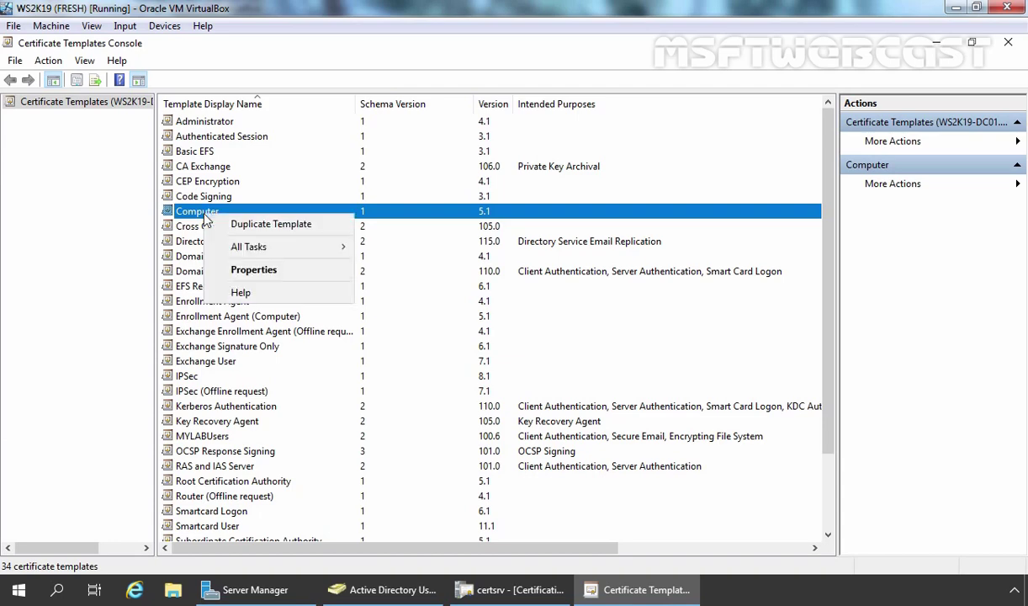
pyautogui.click(239, 225)
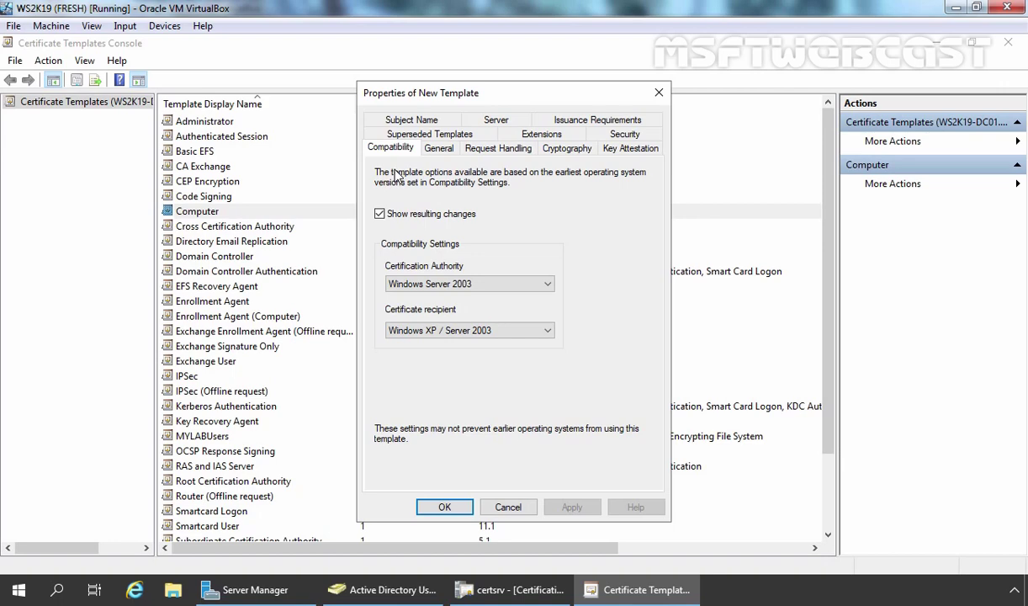
# - Name the new template RDPAuthentication and enable publishing its certificates in Active Directory
pyautogui.click(440, 149)
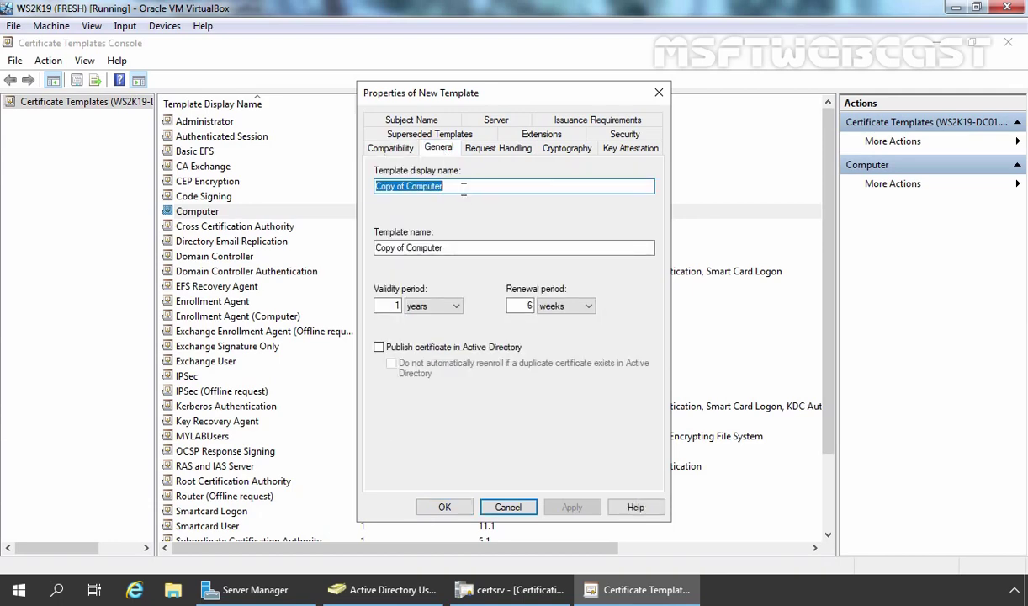
pyautogui.write('RDPAu')
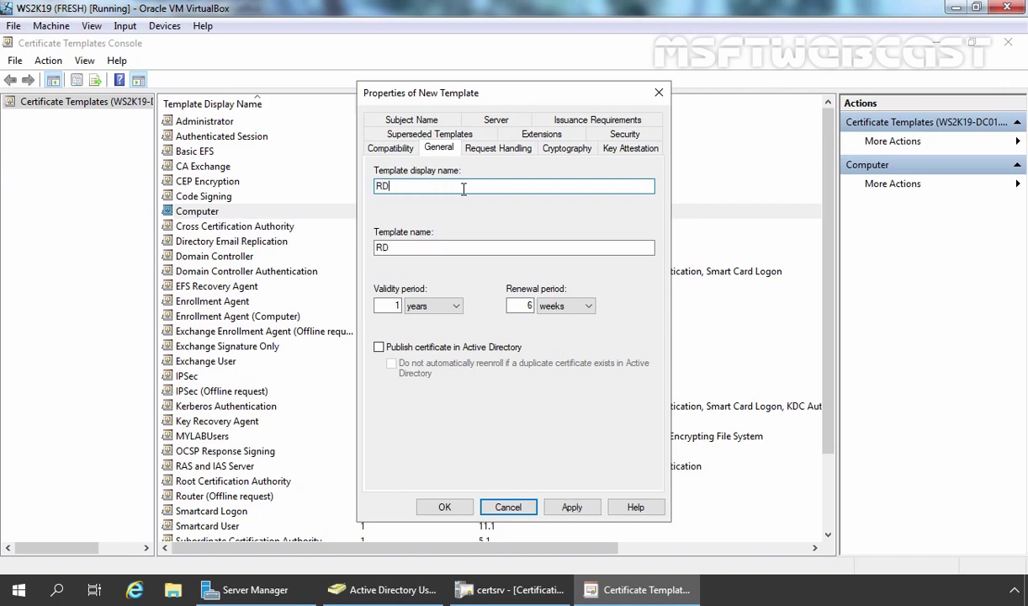
pyautogui.write('entication')
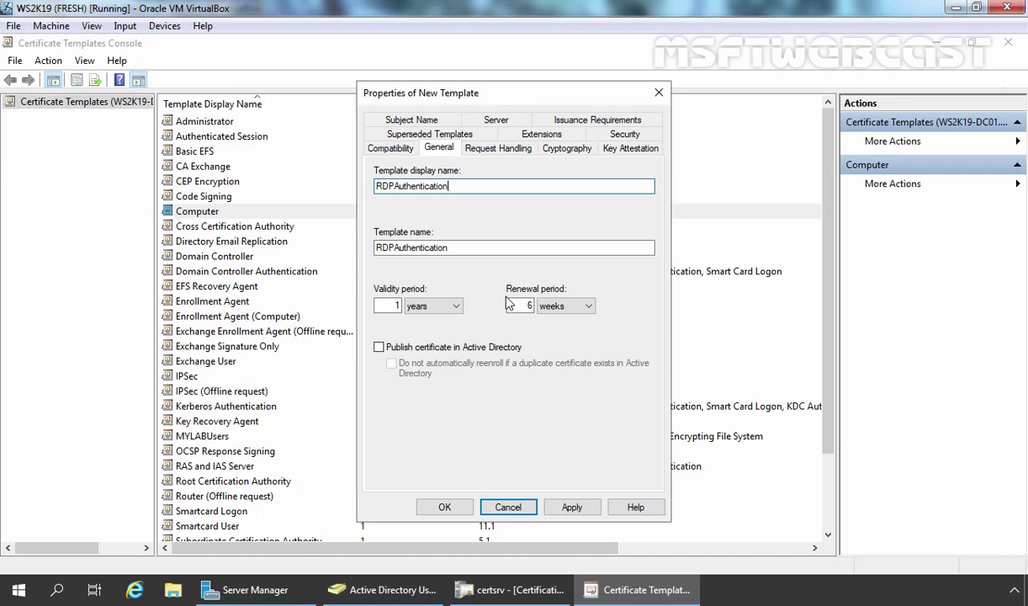
pyautogui.click(459, 353)
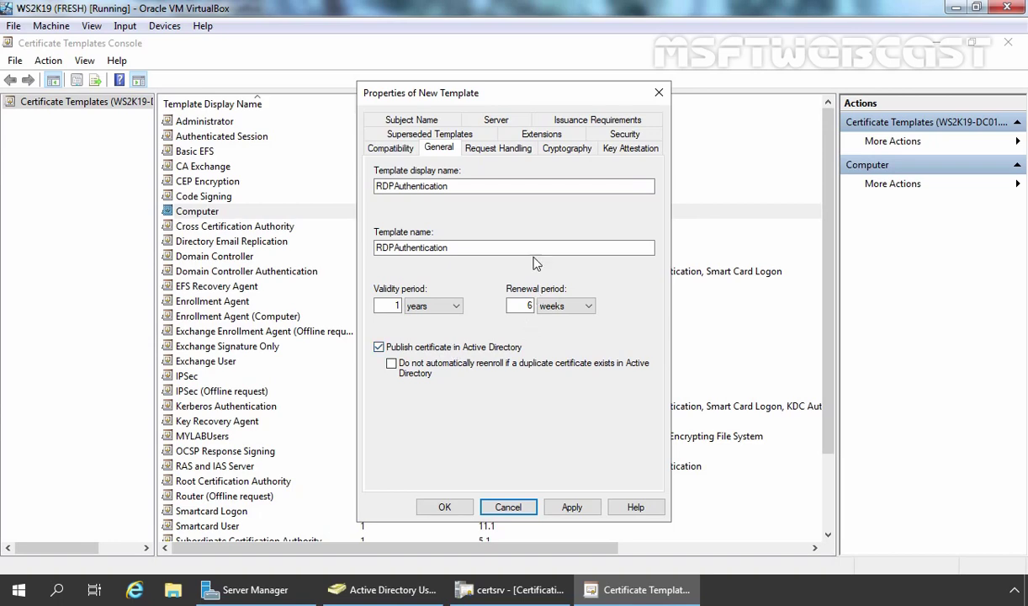
pyautogui.click(542, 135)
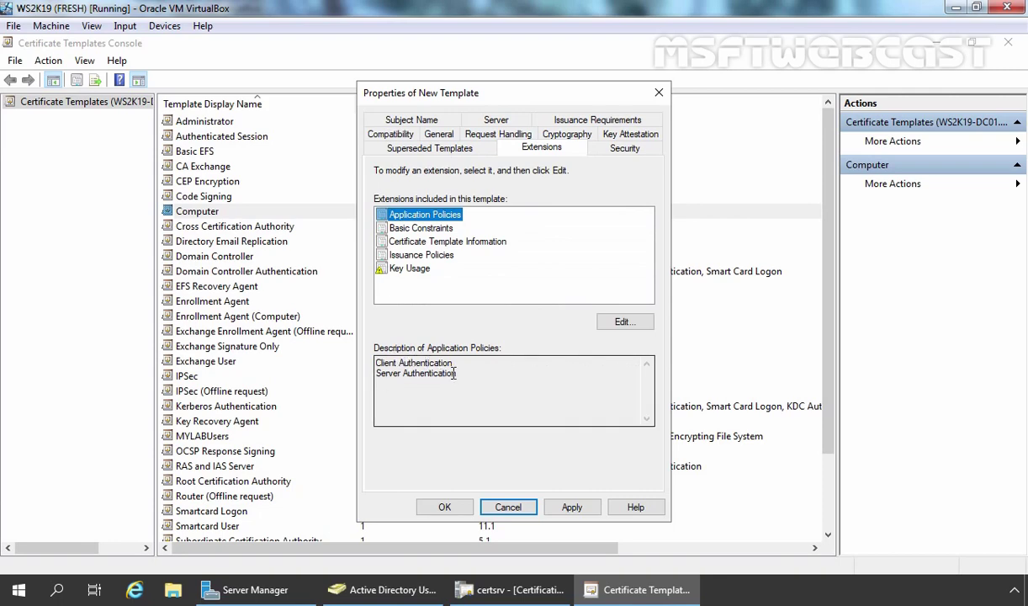
# - Remove Client Authentication from the application policies, leaving only Server Authentication
pyautogui.click(624, 323)
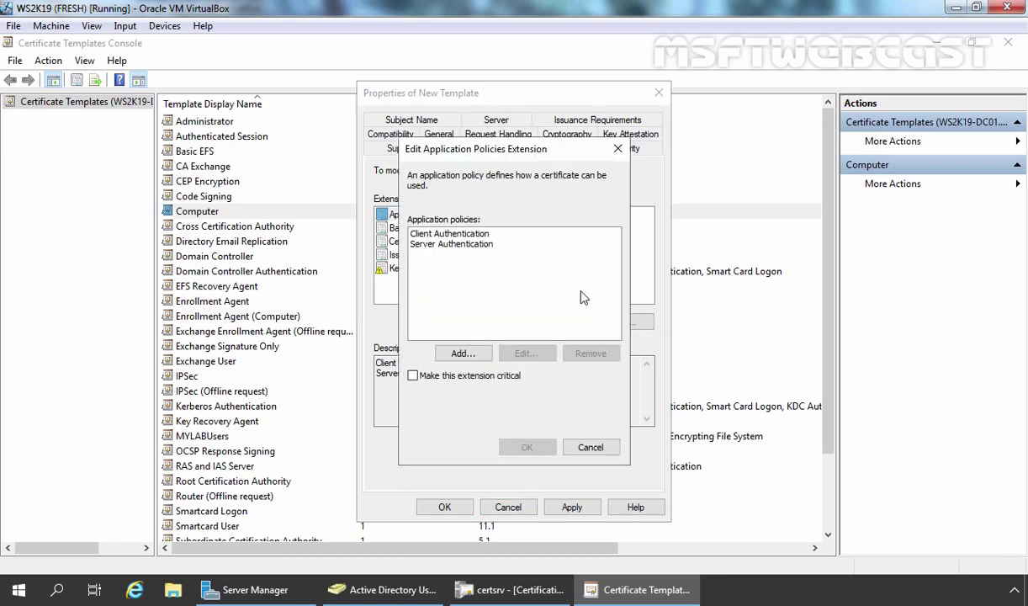
pyautogui.click(431, 233)
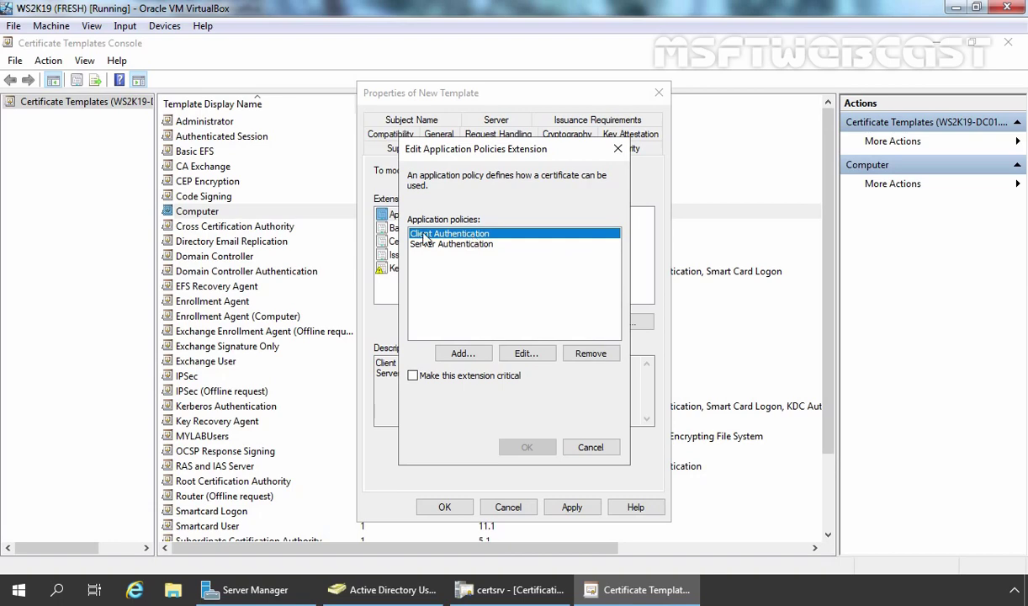
pyautogui.click(589, 354)
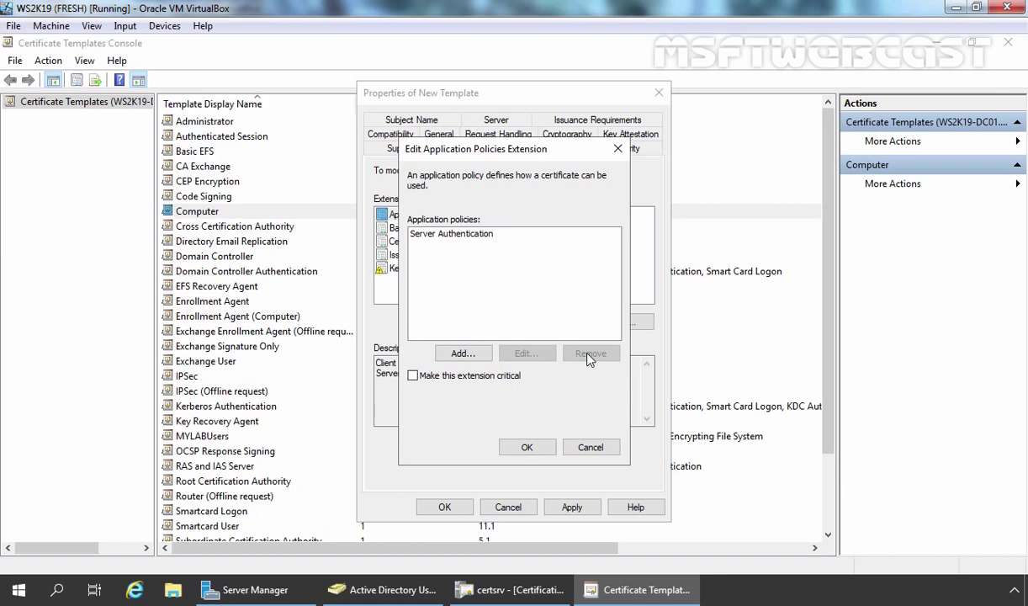
pyautogui.click(461, 354)
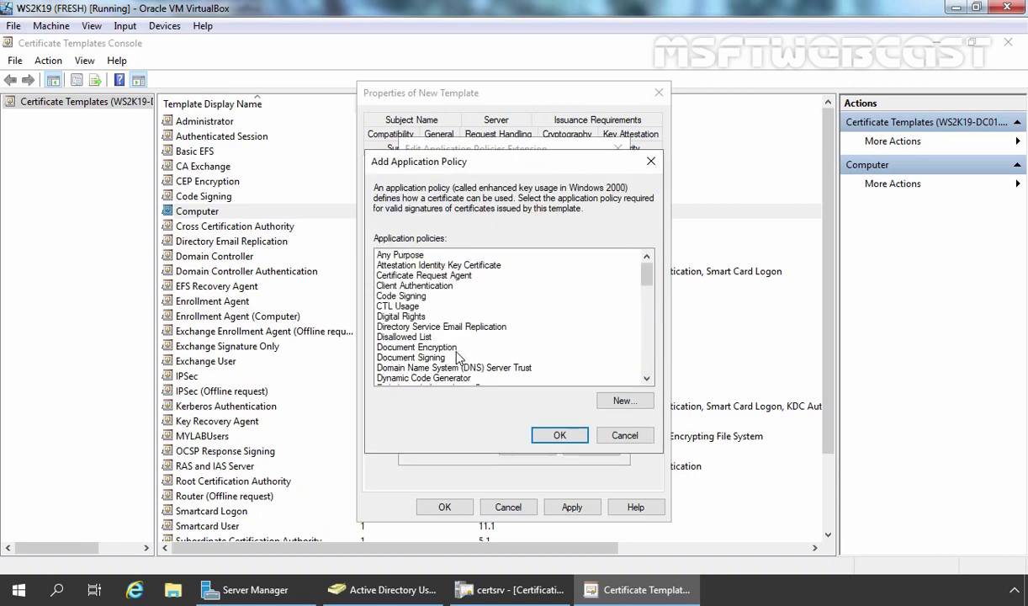
pyautogui.click(622, 401)
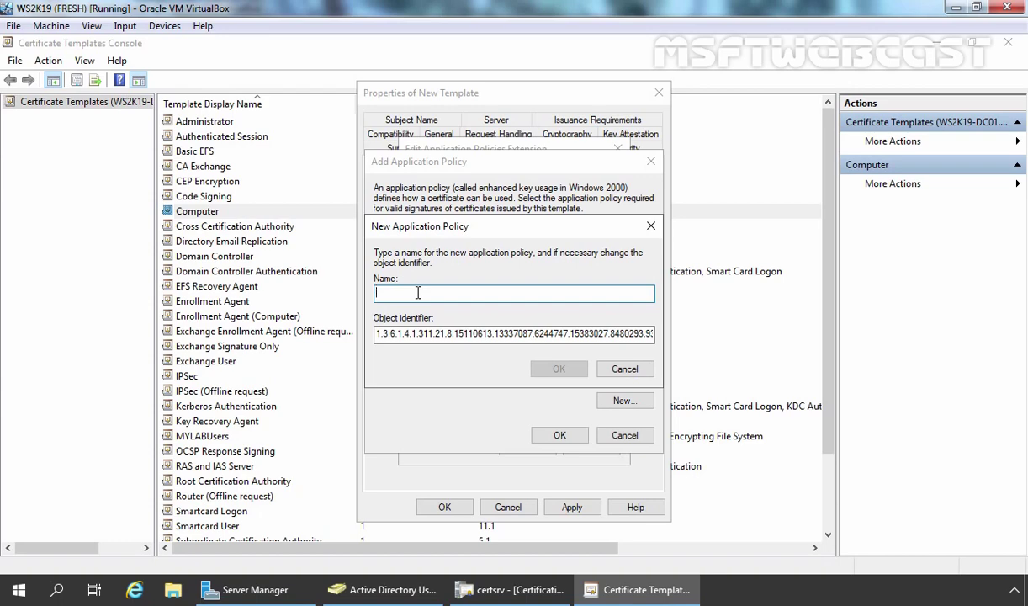
# - Create the Remote Desktop Authentication policy with OID 1.3.6.1.4.1.311.54.1.2 and add it to the template
pyautogui.write('Remote Desktop Authentication')
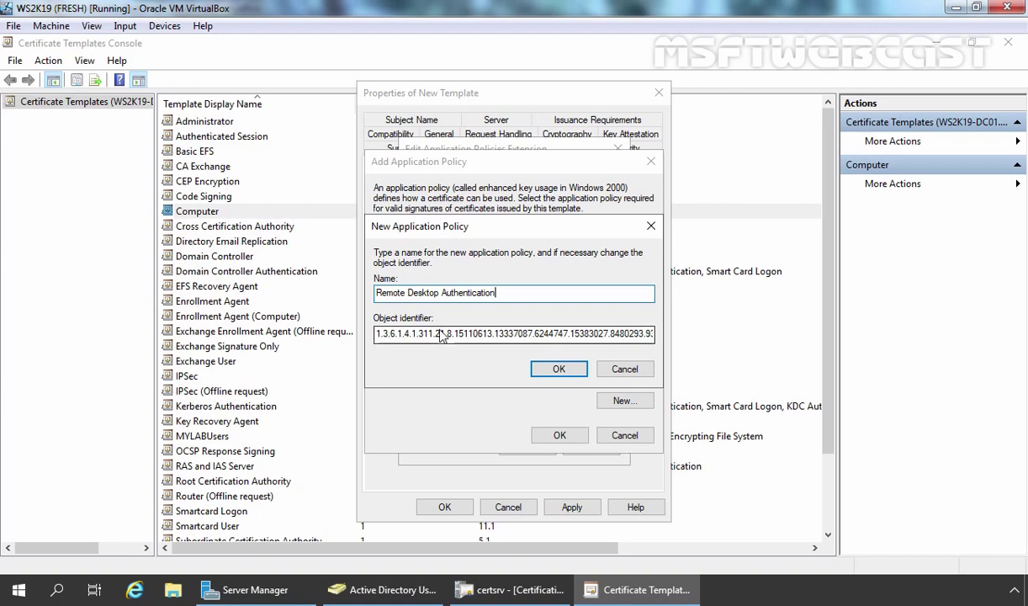
pyautogui.moveTo(437, 333); pyautogui.dragTo(673, 334)
pyautogui.press('Delete')
pyautogui.write('54.1.2')
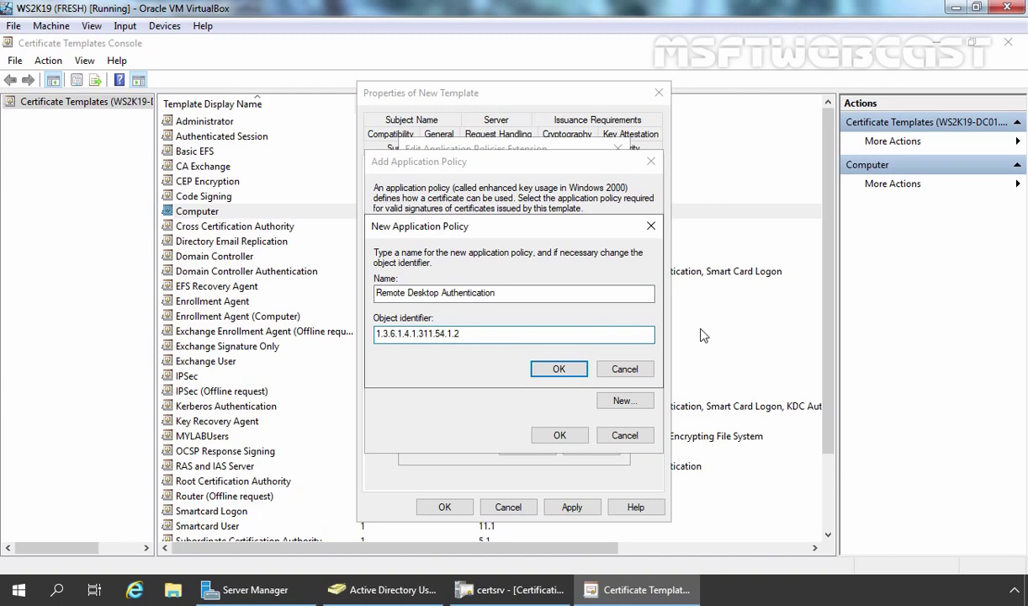
pyautogui.click(557, 371)
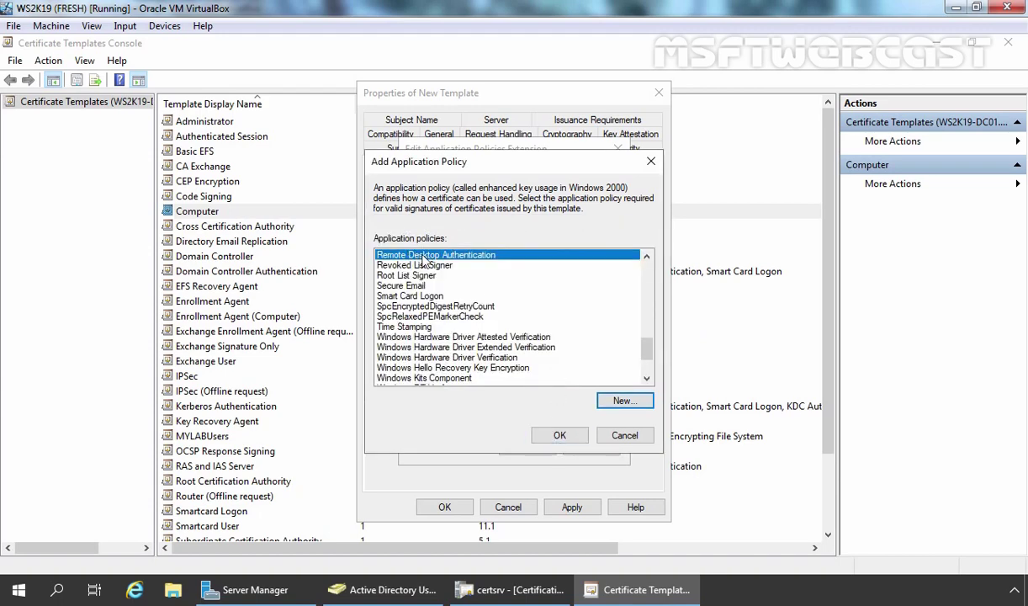
pyautogui.click(547, 433)
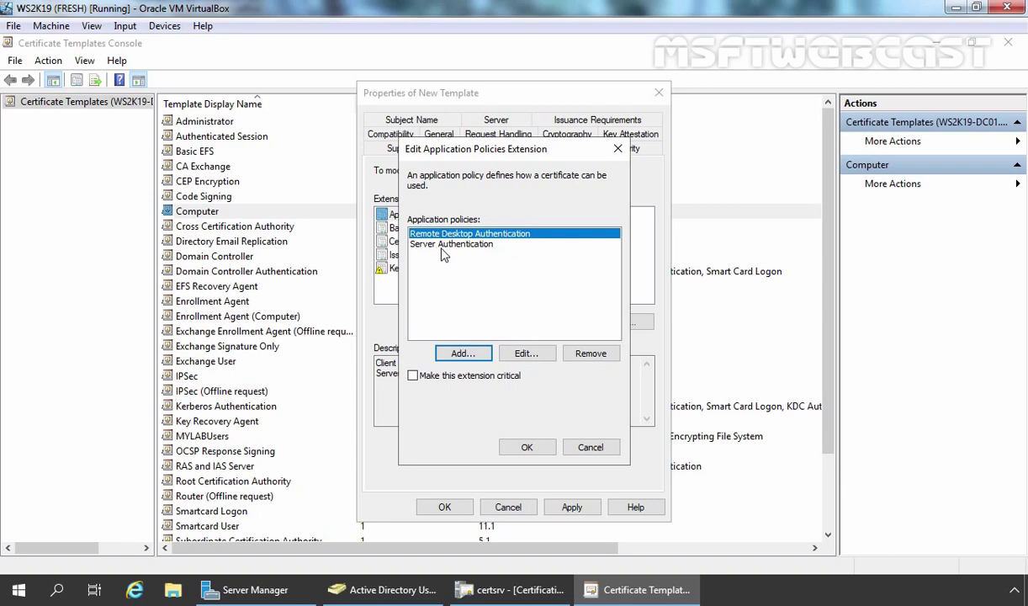
pyautogui.click(528, 448)
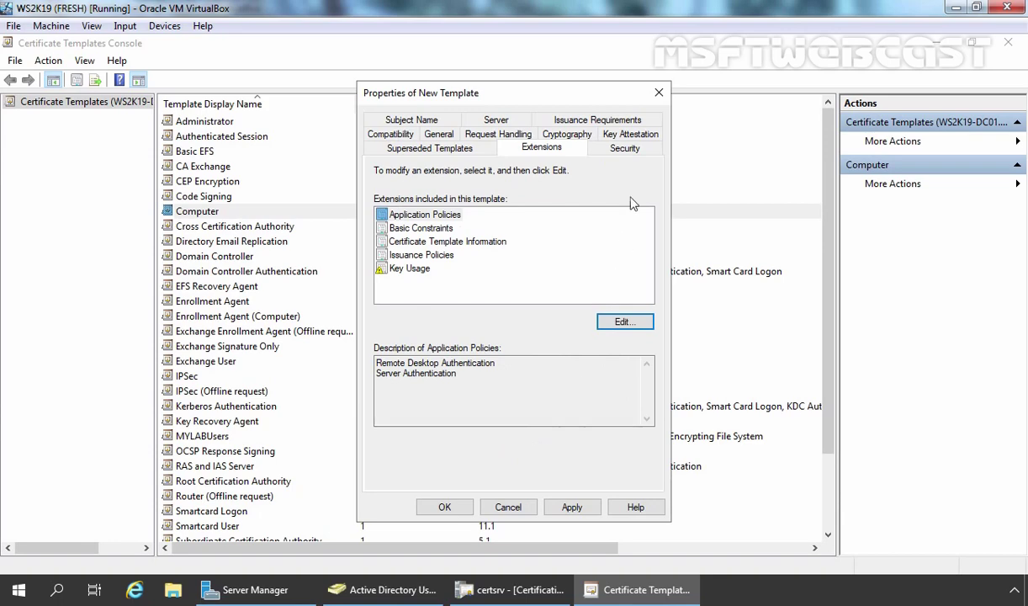
# - Grant Domain Computers Read permission on the template's Security settings
pyautogui.click(602, 147)
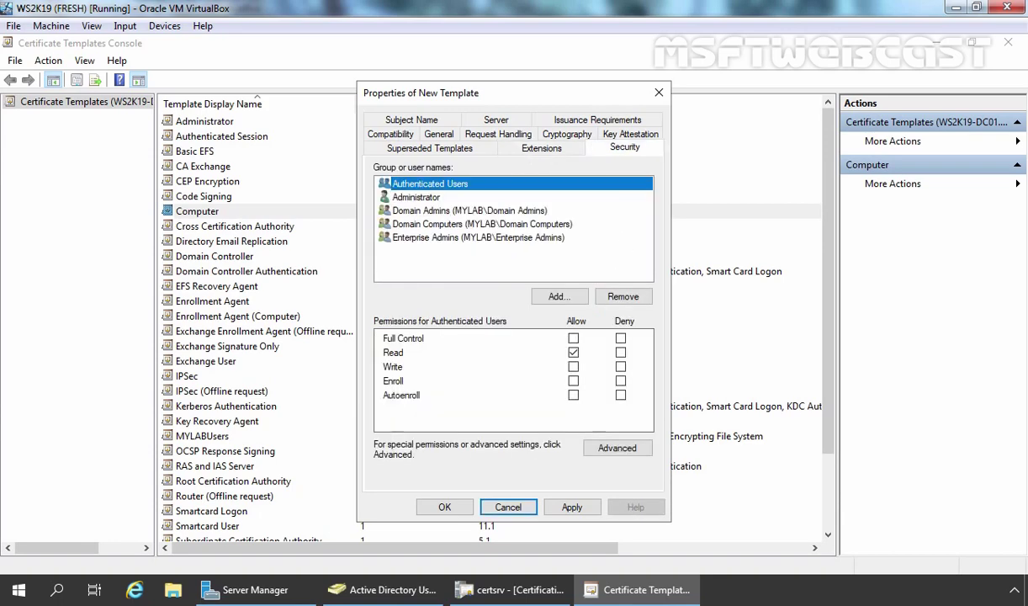
pyautogui.click(452, 224)
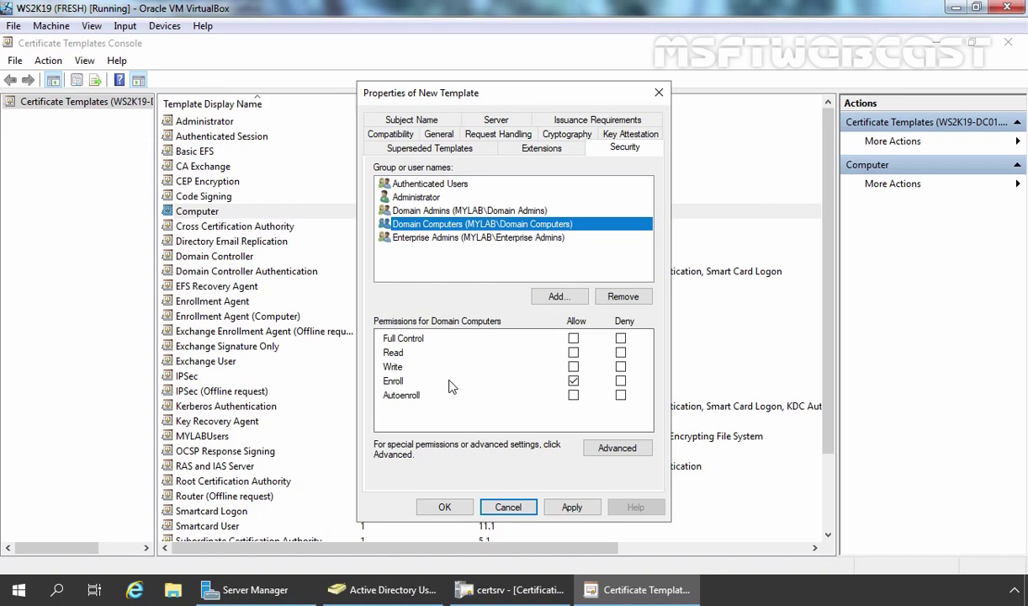
pyautogui.click(573, 353)
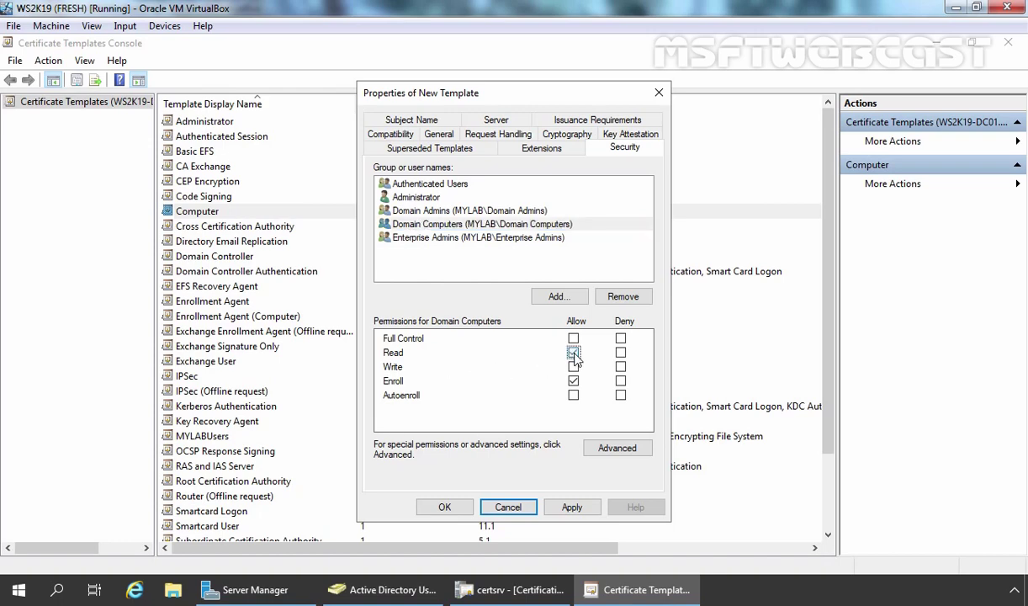
pyautogui.click(431, 229)
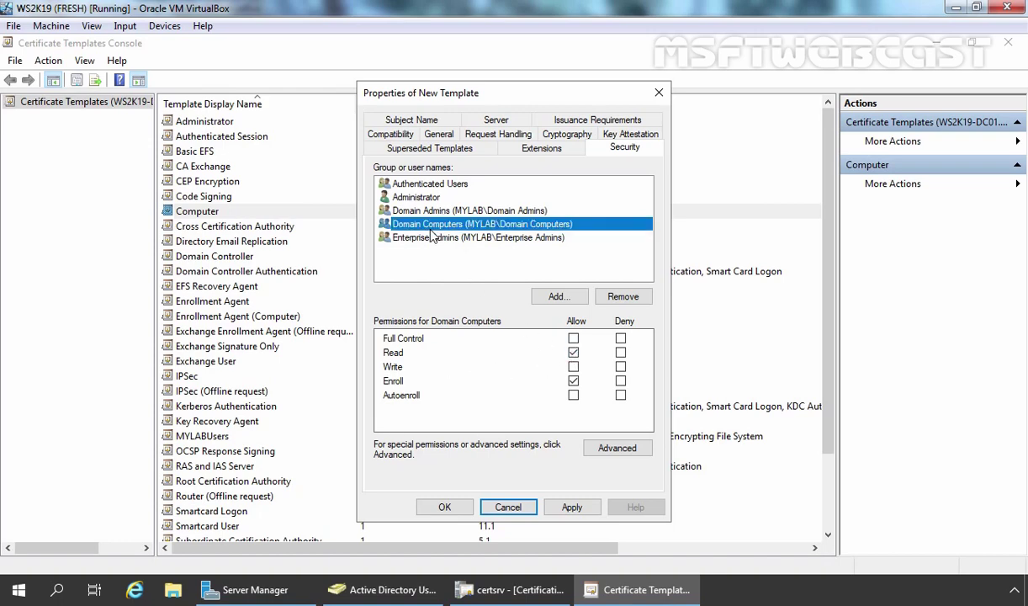
# - Allow private key export, raise the minimum key size to 4096, and apply the changes
pyautogui.click(486, 135)
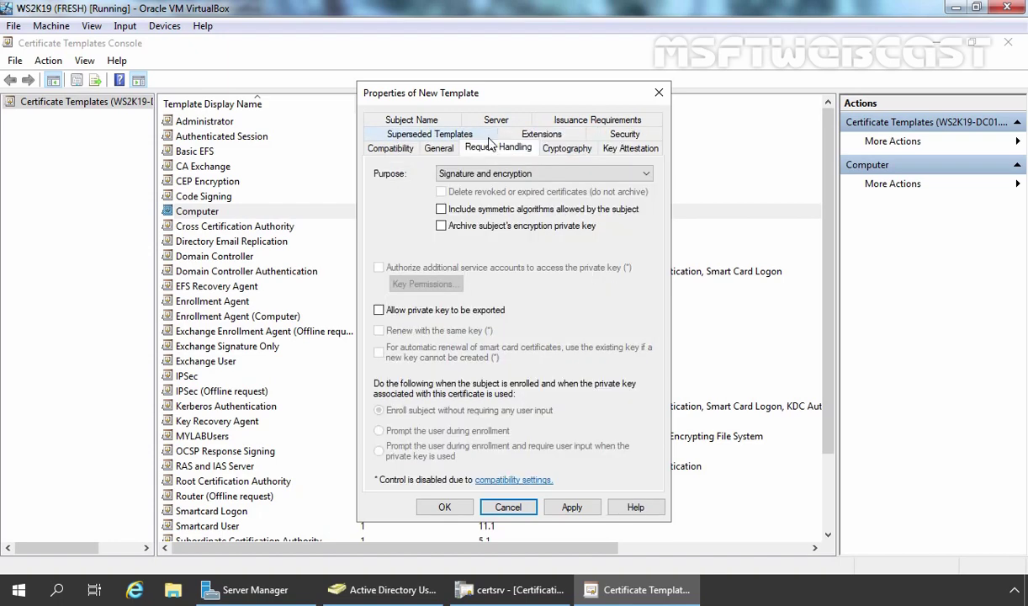
pyautogui.click(412, 313)
pyautogui.click(565, 149)
pyautogui.click(527, 215)
pyautogui.moveTo(527, 214); pyautogui.dragTo(442, 214)
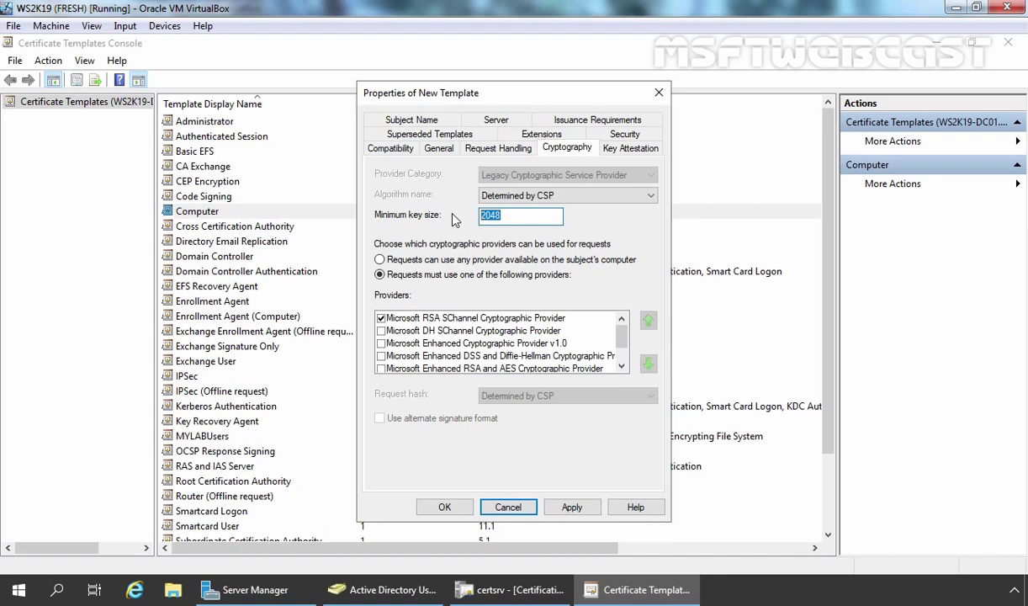
pyautogui.write('4096')
pyautogui.click(576, 508)
# - Save RDPAuthentication's properties again to reach version 100.4, then close the Certificate Templates Console
pyautogui.click(445, 508)
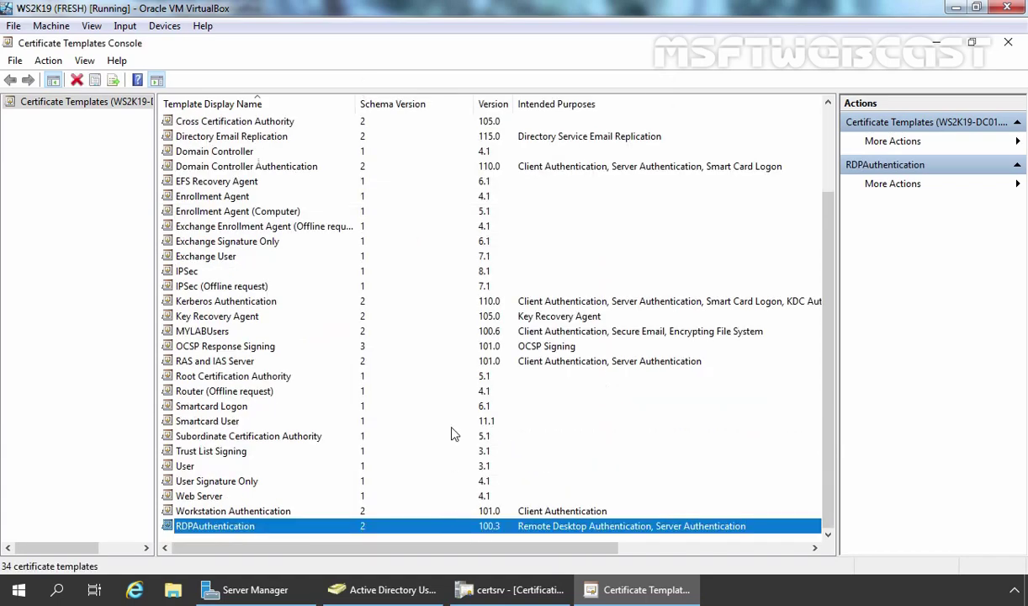
pyautogui.rightClick(236, 532)
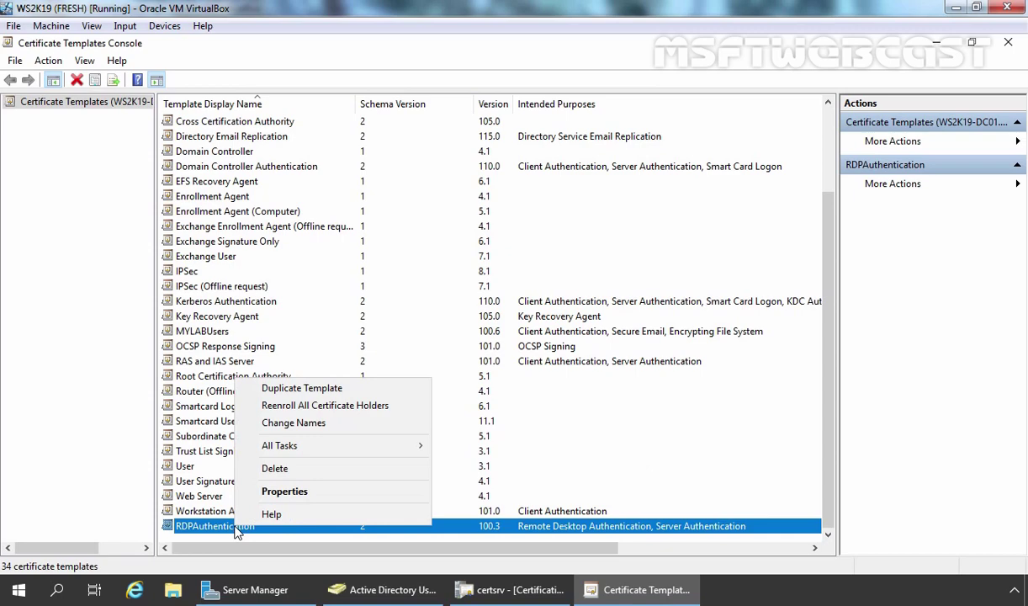
pyautogui.click(268, 492)
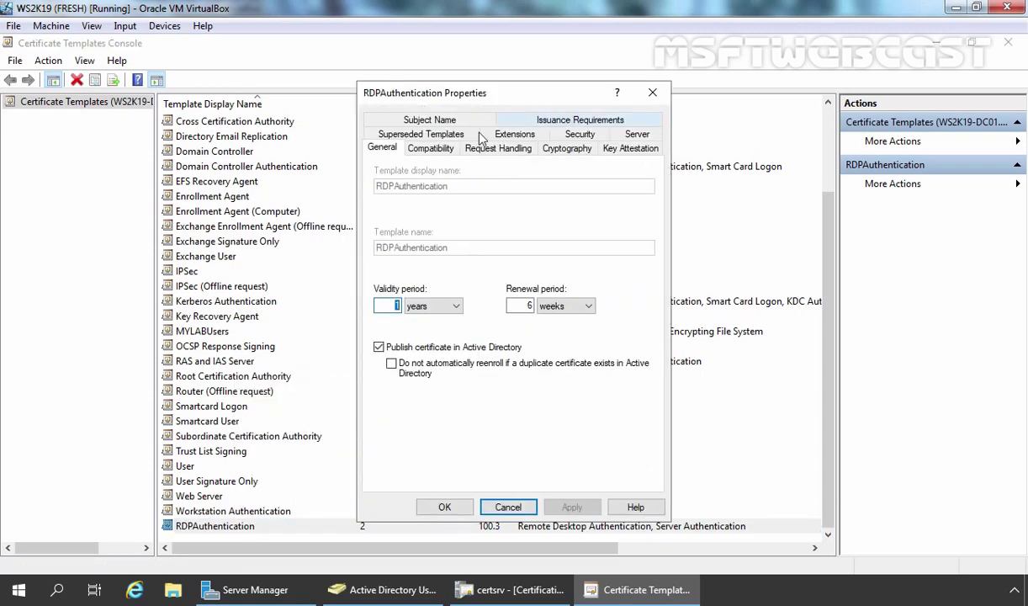
pyautogui.click(445, 509)
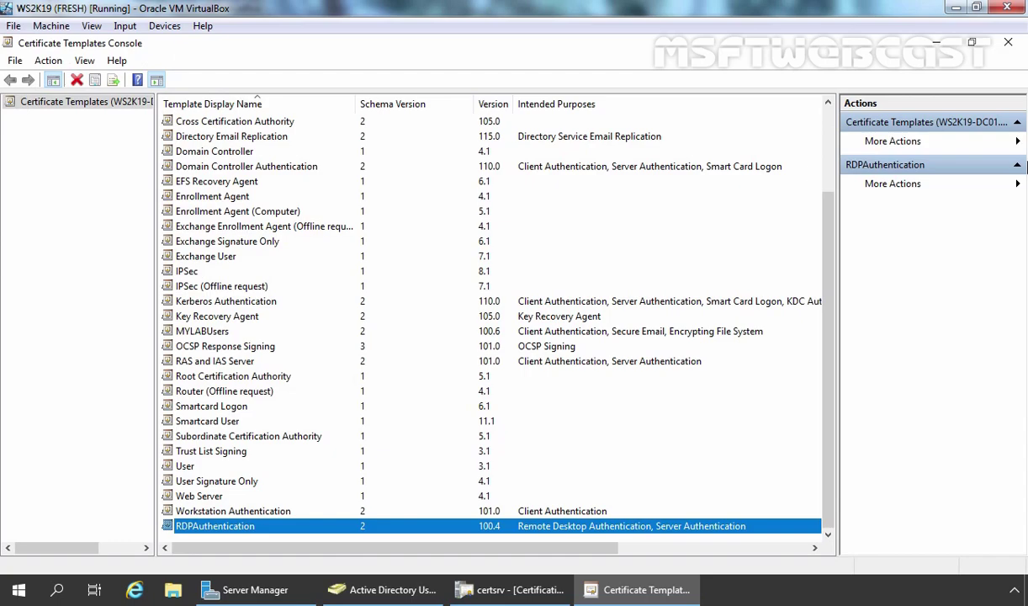
pyautogui.click(1008, 43)
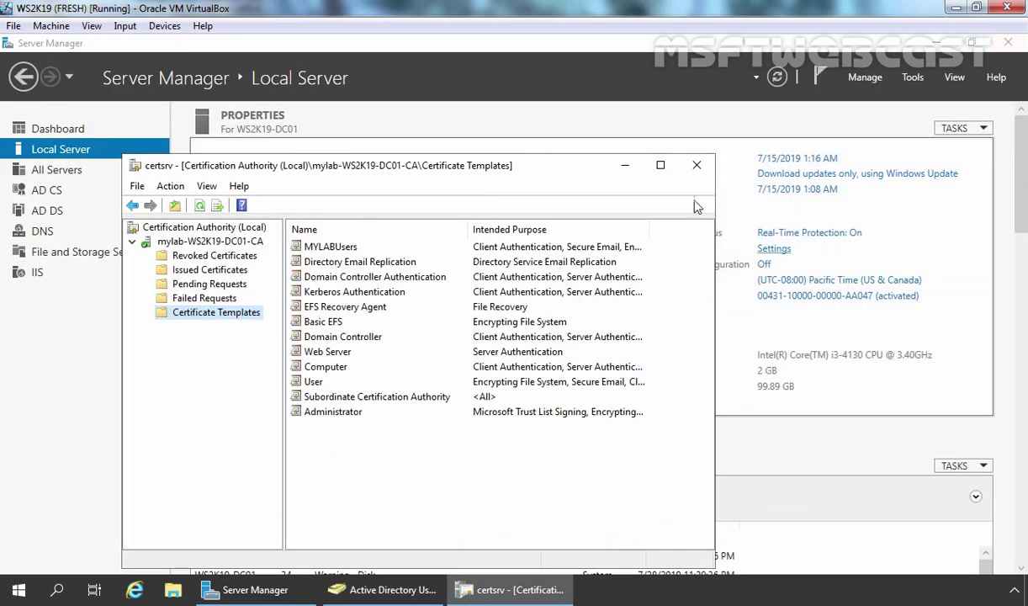
# - Issue the RDPAuthentication template on mylab-WS2K19-DC01-CA and confirm it heads the Certificate Templates list
pyautogui.click(636, 160)
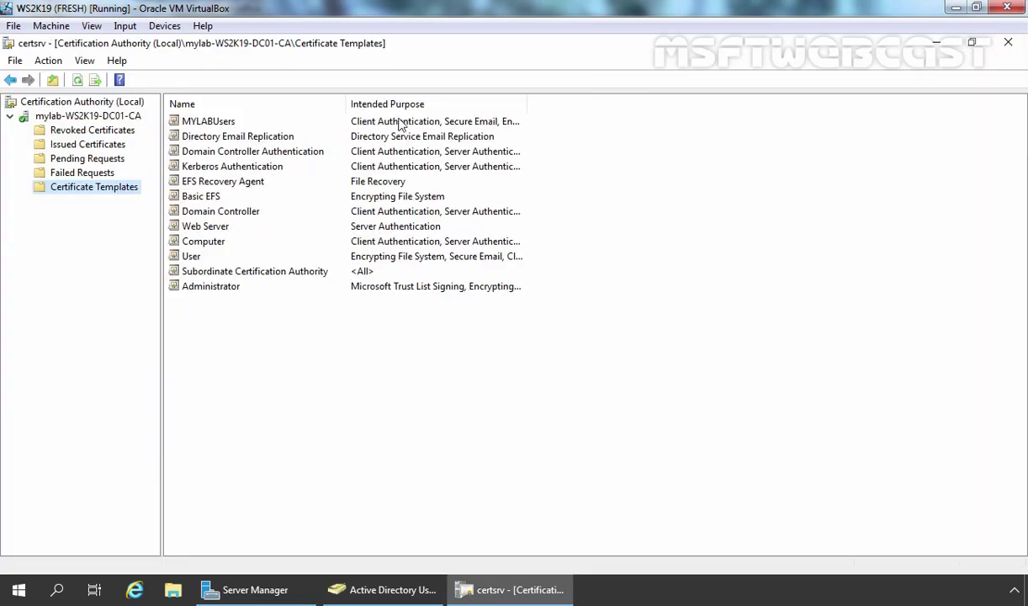
pyautogui.rightClick(85, 191)
pyautogui.moveTo(152, 222)
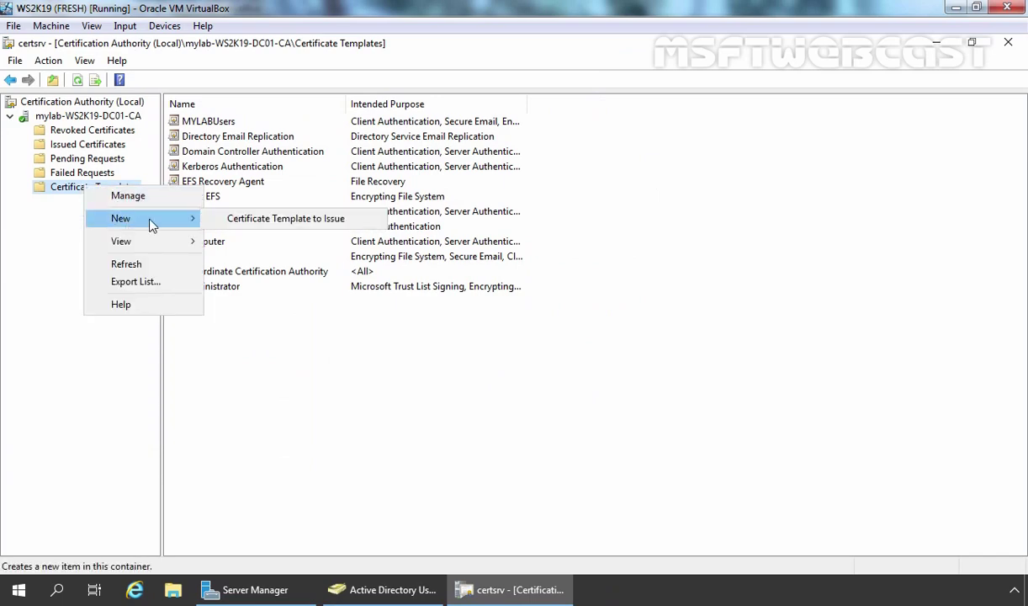
pyautogui.click(284, 221)
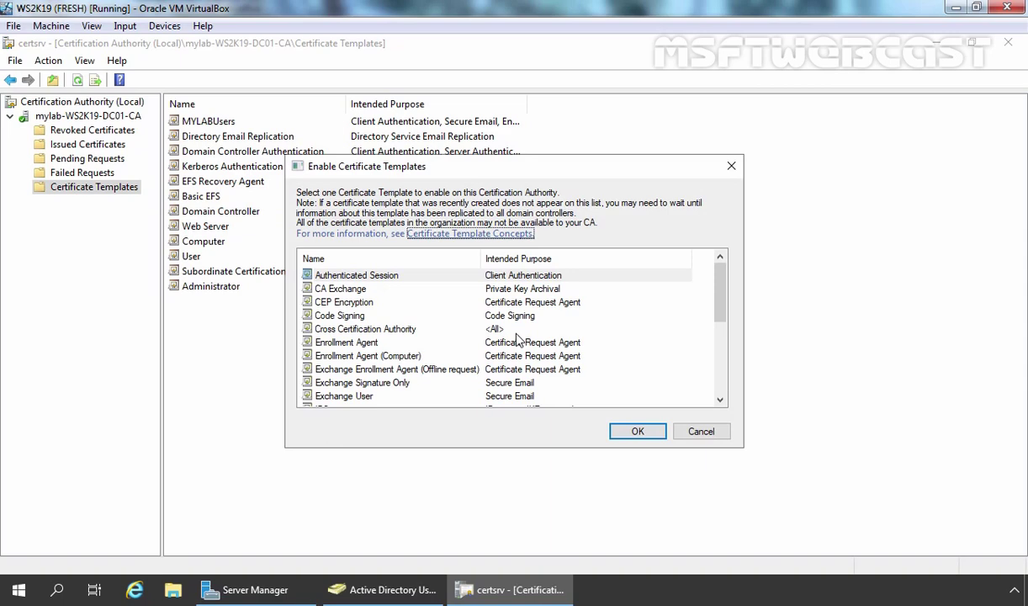
pyautogui.scroll(-3, 516, 339)
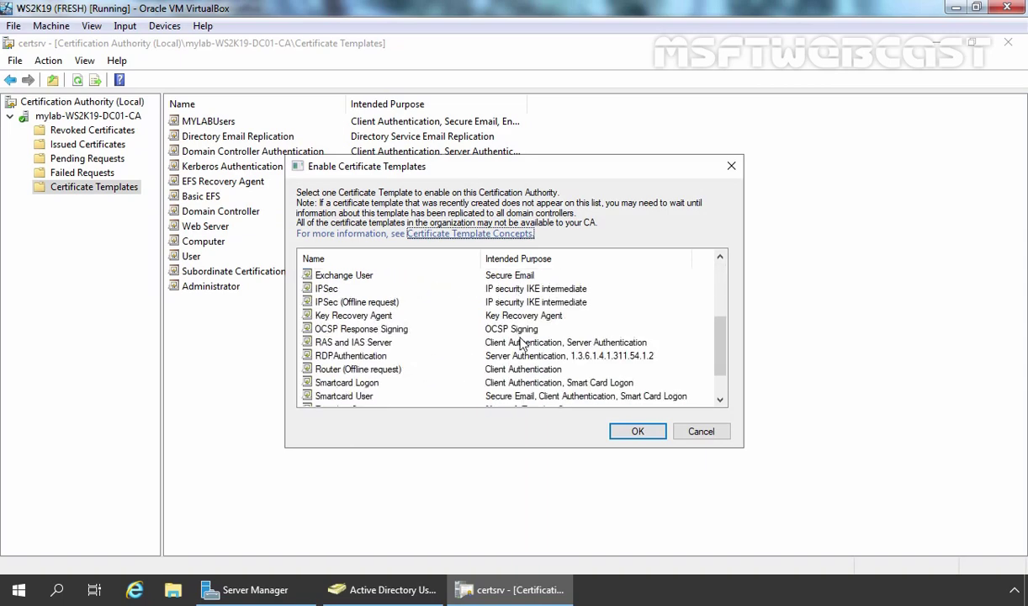
pyautogui.click(328, 358)
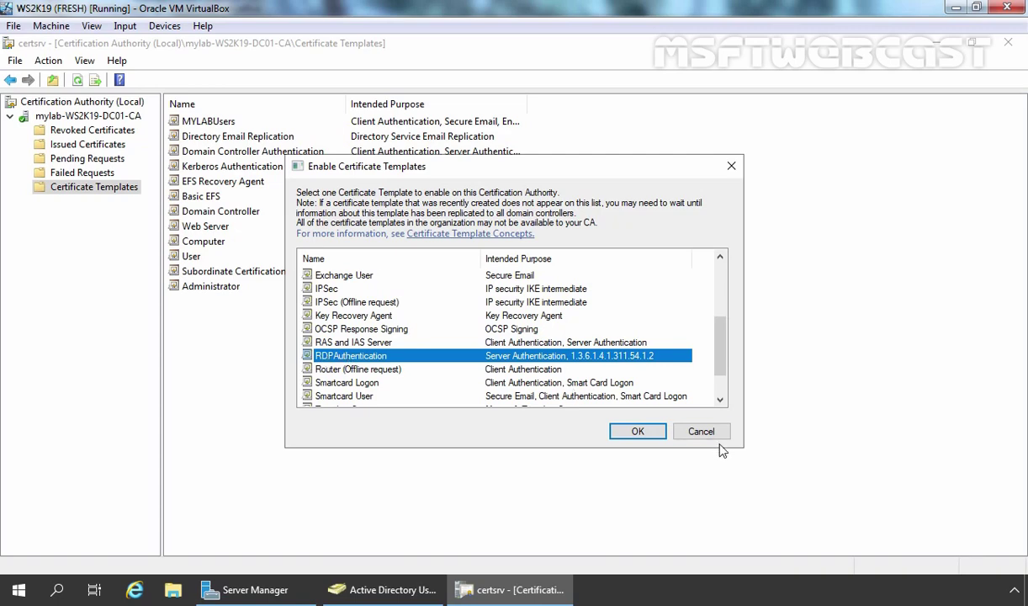
pyautogui.click(632, 431)
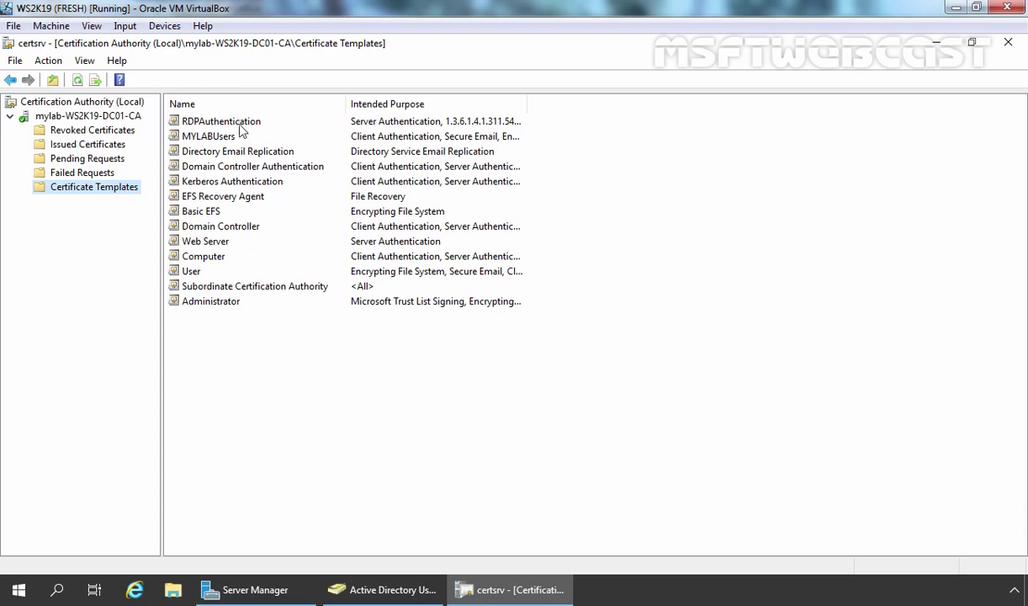
pyautogui.click(209, 121)
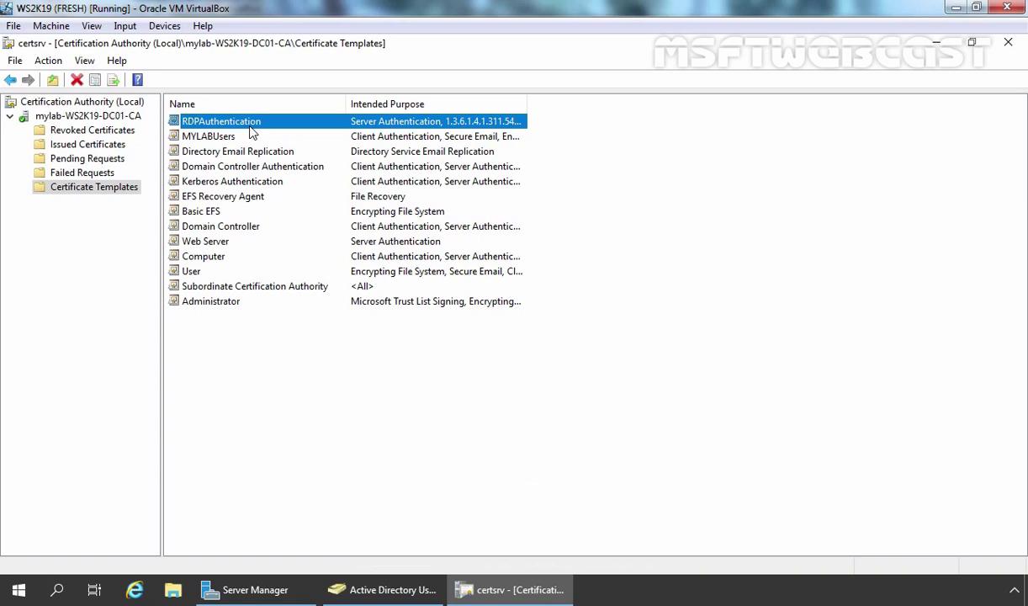
# - Confirm the WS2K19-SRV02 computer is in TestOU\TestServerAccounts, then return to Server Manager
pyautogui.click(362, 589)
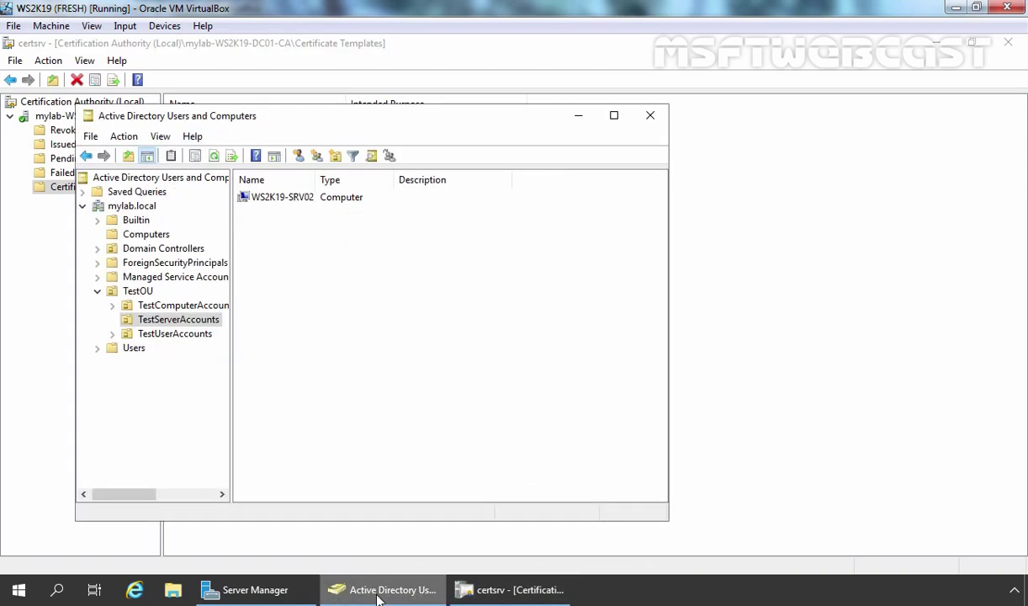
pyautogui.click(171, 319)
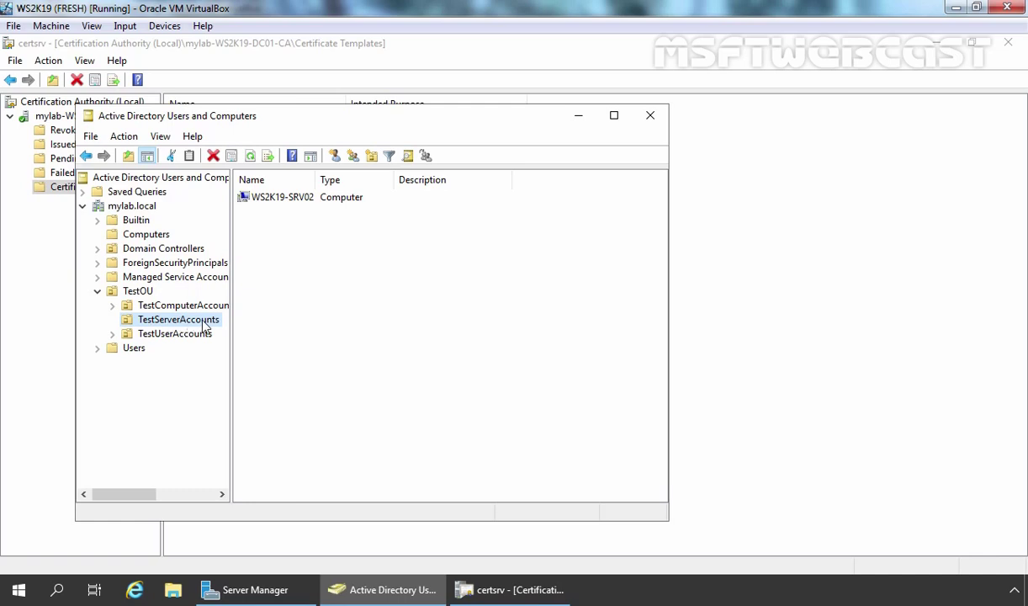
pyautogui.moveTo(383, 254); pyautogui.dragTo(278, 199)
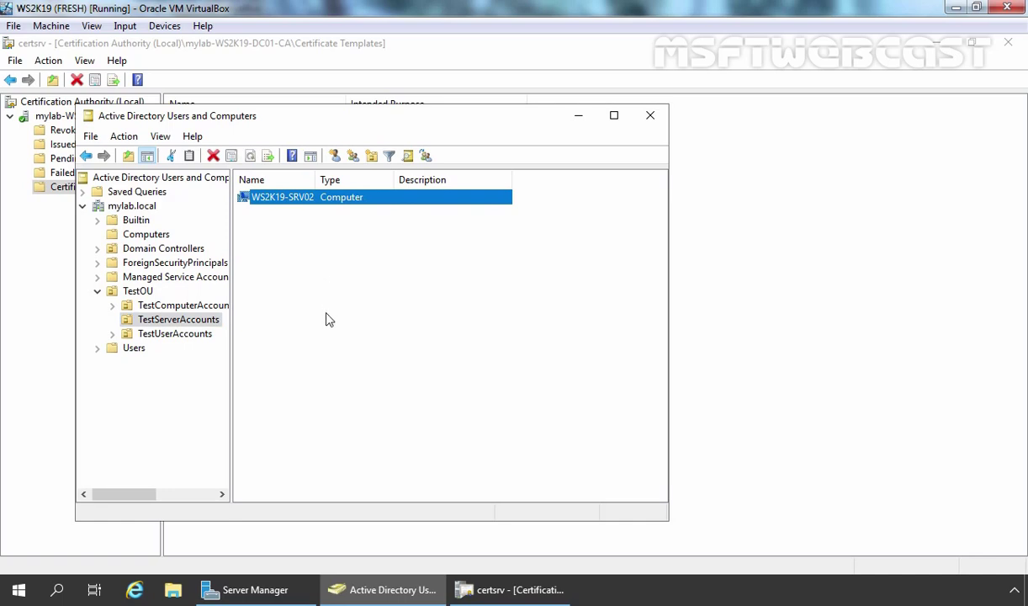
pyautogui.click(160, 323)
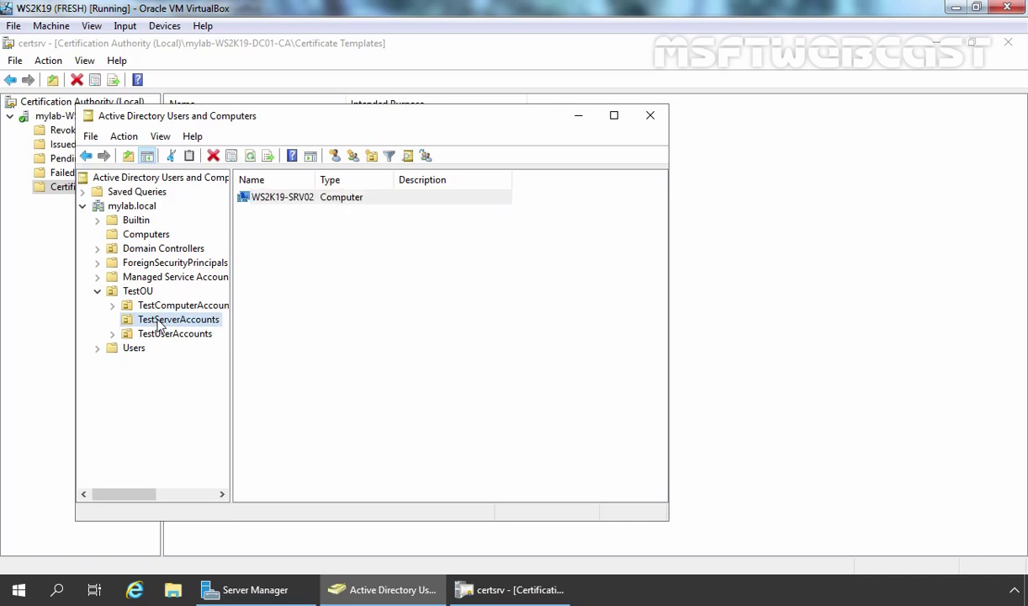
pyautogui.click(232, 577)
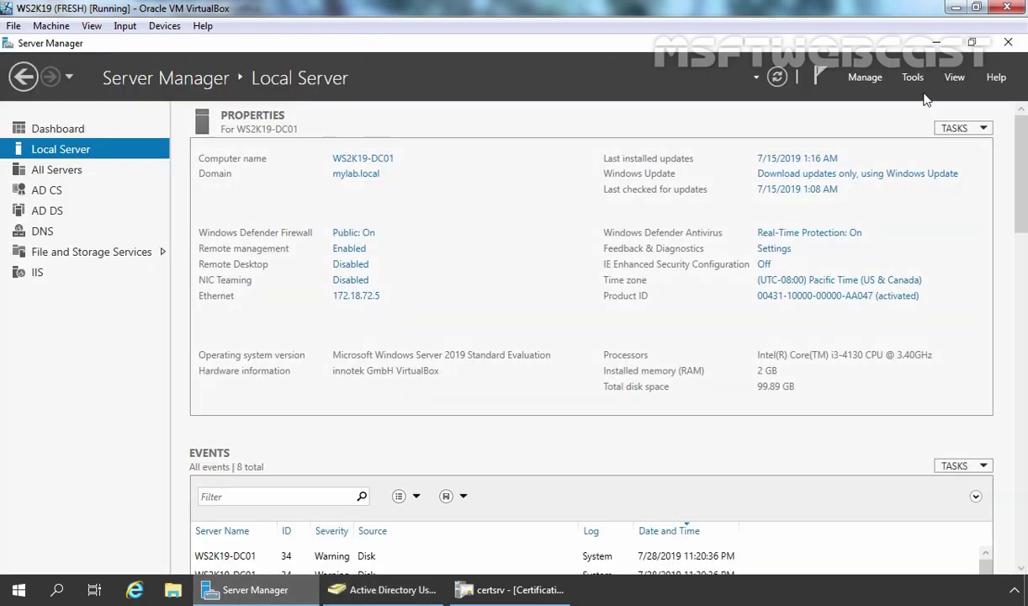
# - In Group Policy Management, start a new GPO under Group Policy Objects named 'RDP Certificate Deployment GPO'
pyautogui.click(913, 77)
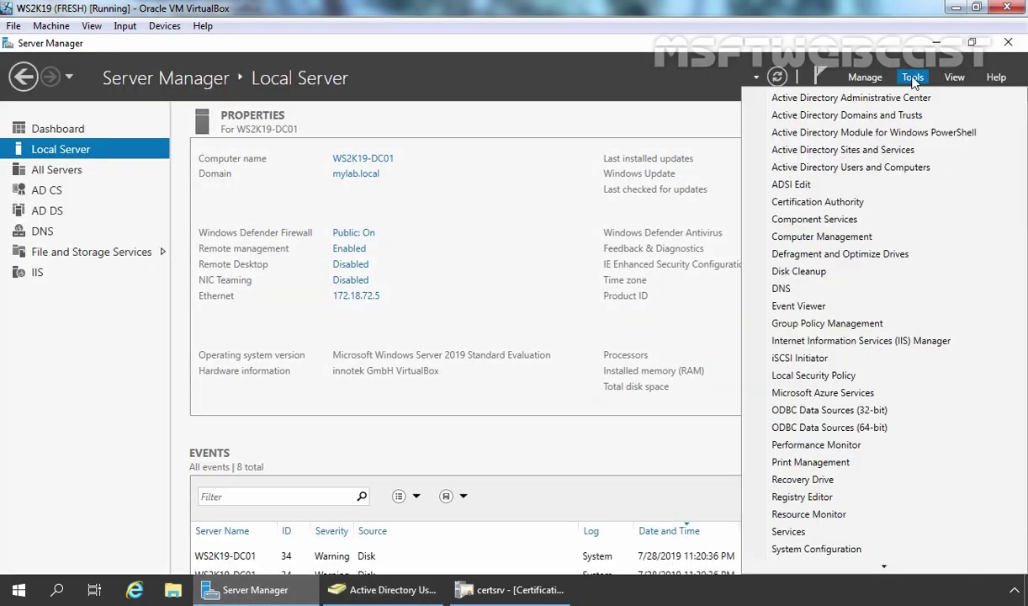
pyautogui.click(827, 324)
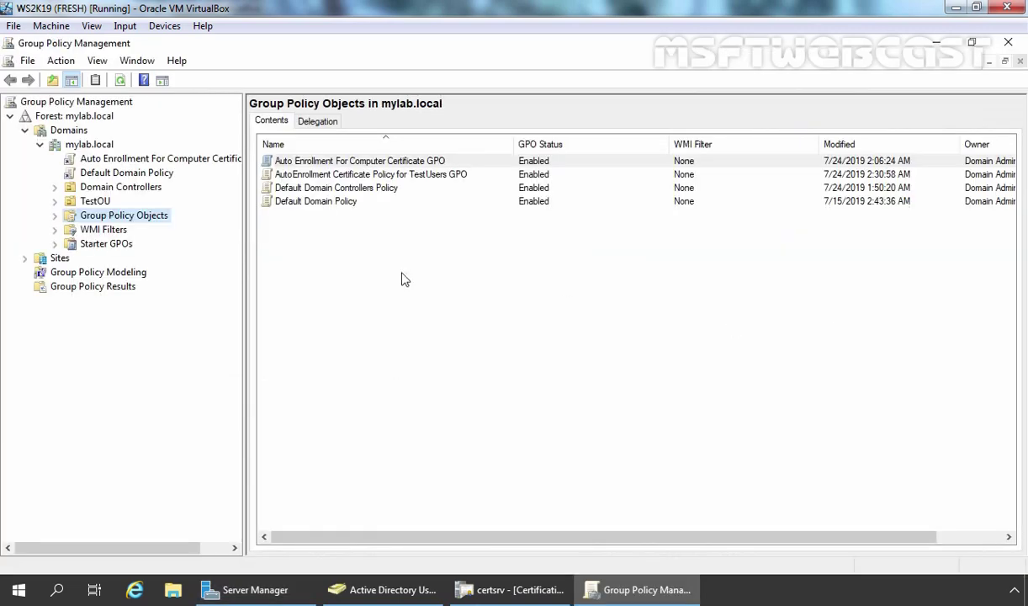
pyautogui.doubleClick(115, 216)
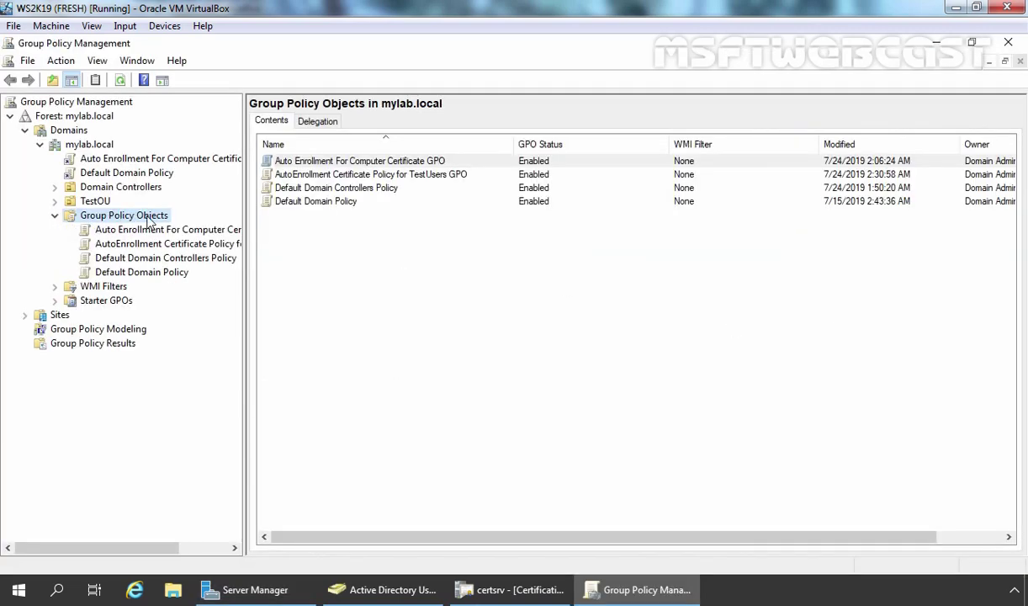
pyautogui.rightClick(148, 219)
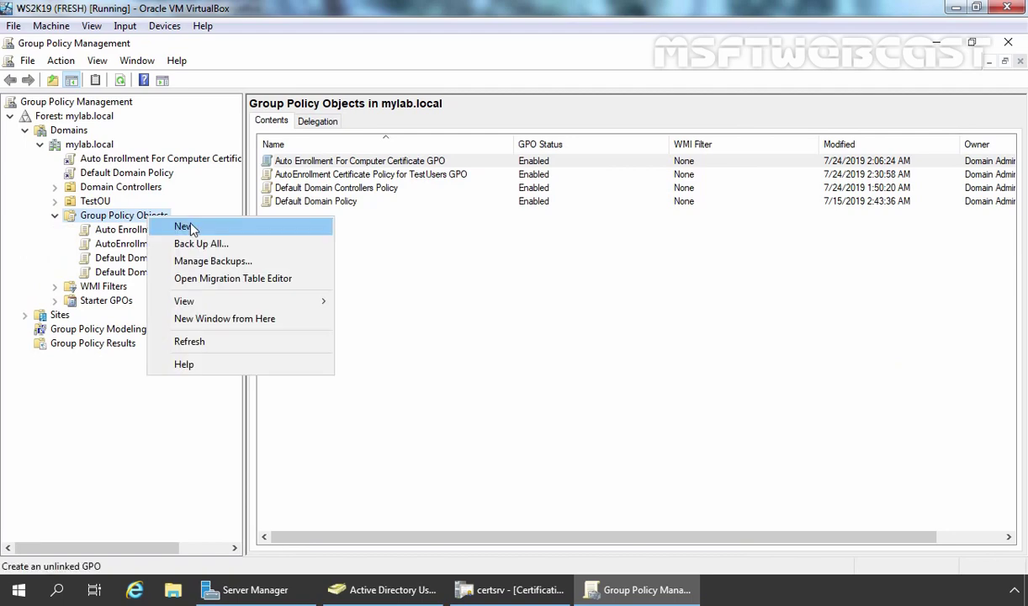
pyautogui.click(184, 224)
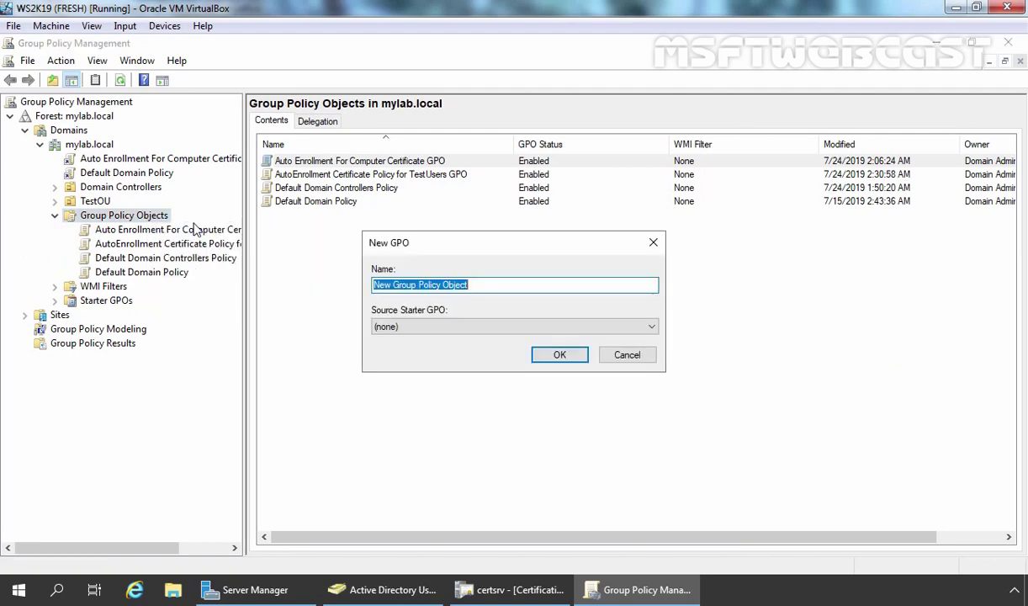
pyautogui.write('RDP Certificate Deployment GPO')
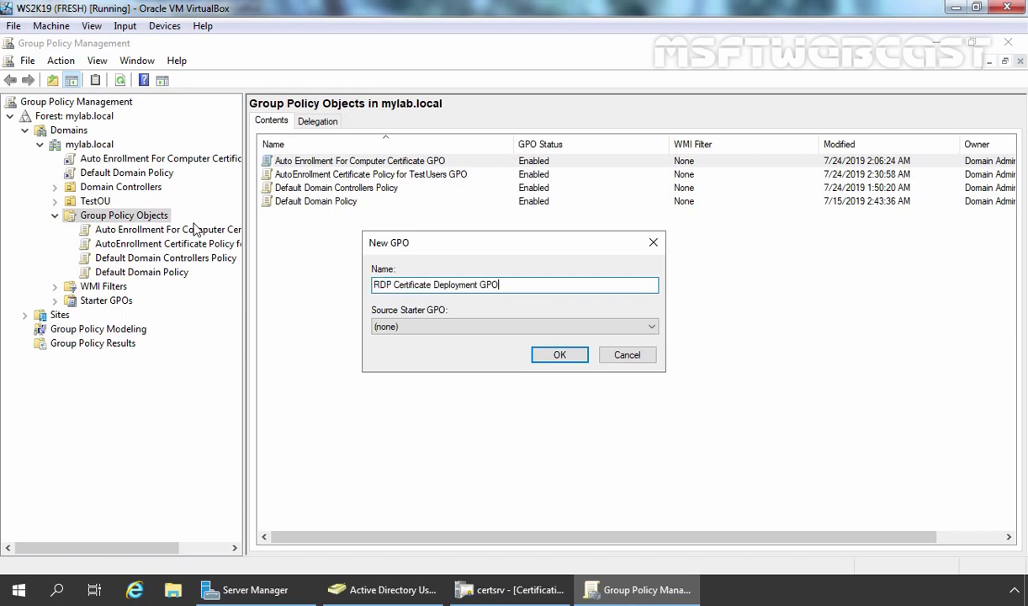
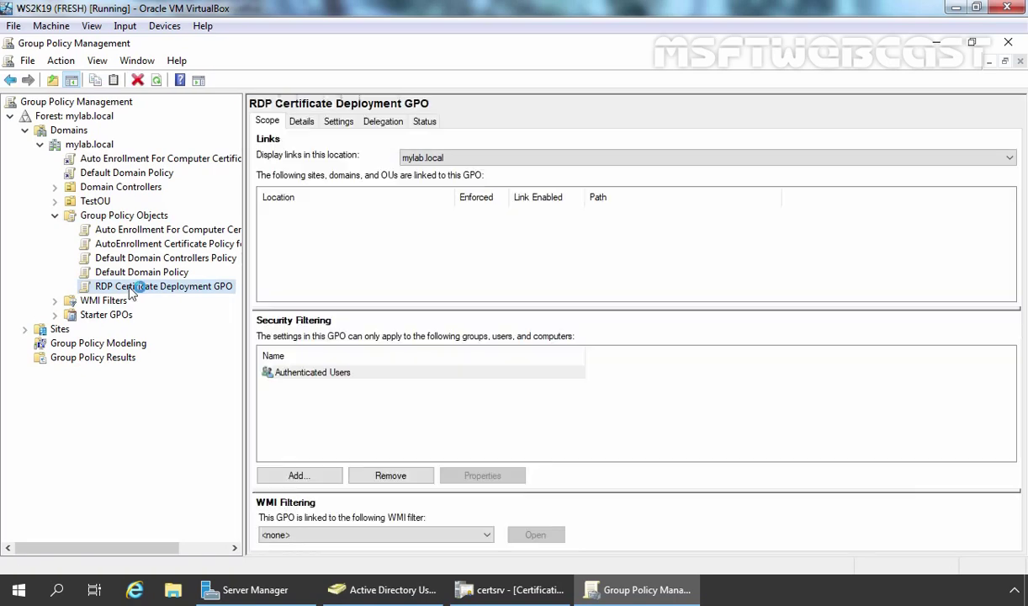
# - Open the RDP Certificate Deployment GPO in a maximized Group Policy Management Editor
pyautogui.rightClick(130, 287)
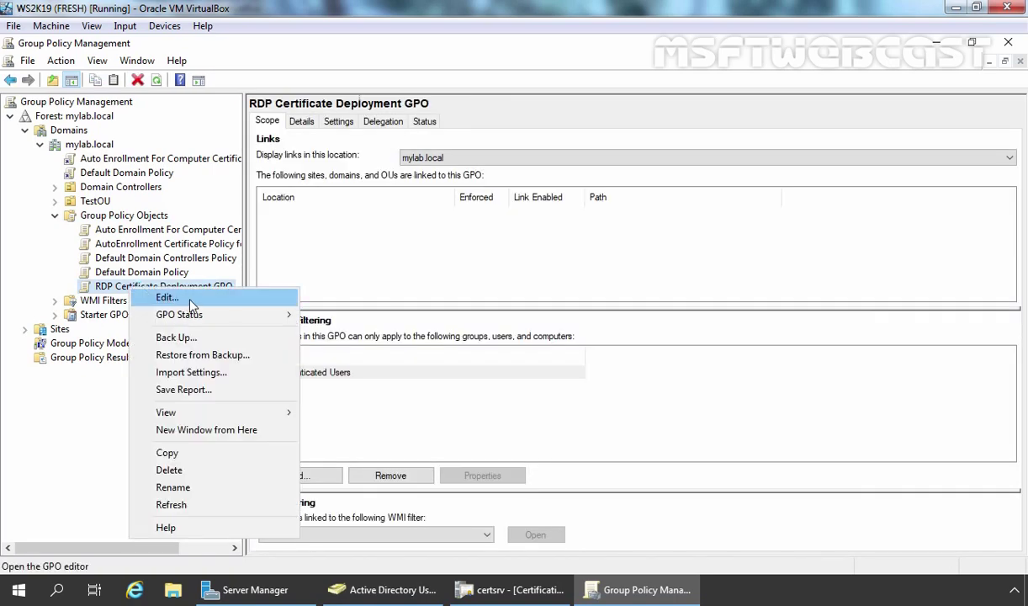
pyautogui.click(171, 299)
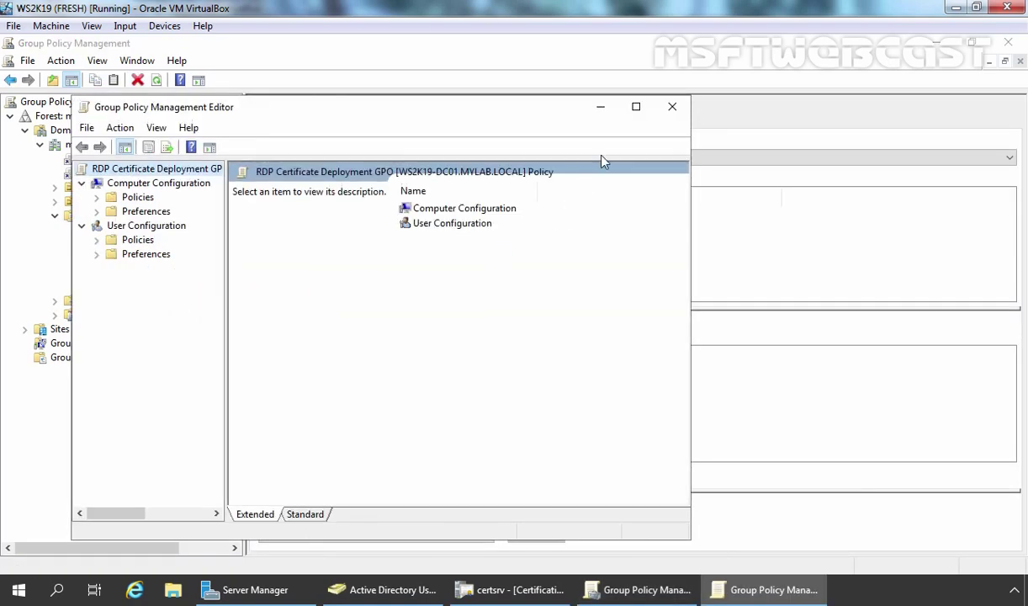
pyautogui.click(636, 108)
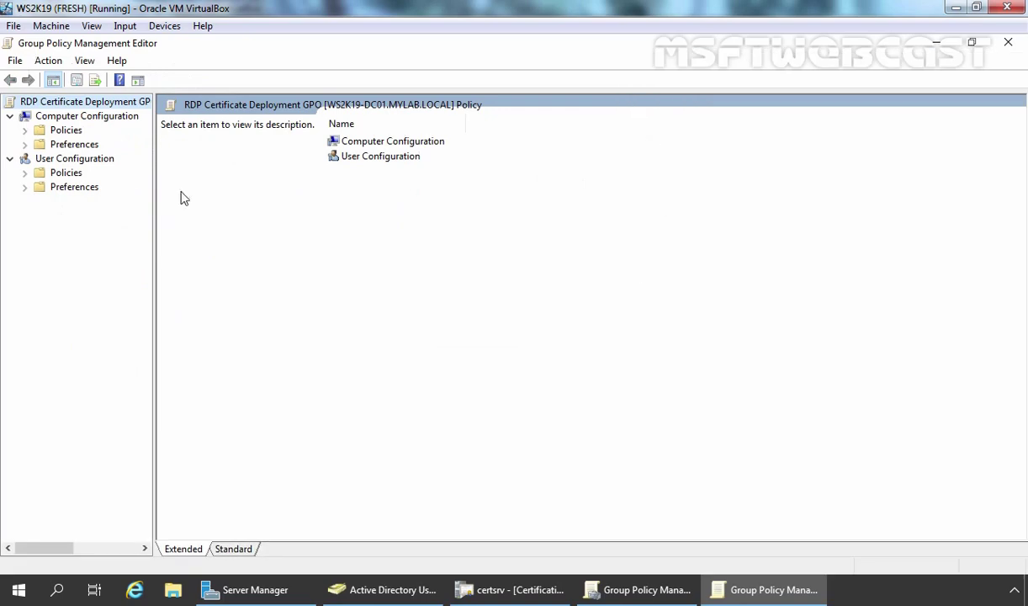
# - Expand Computer Configuration > Policies > Administrative Templates > Windows Components
pyautogui.click(81, 117)
pyautogui.doubleClick(67, 132)
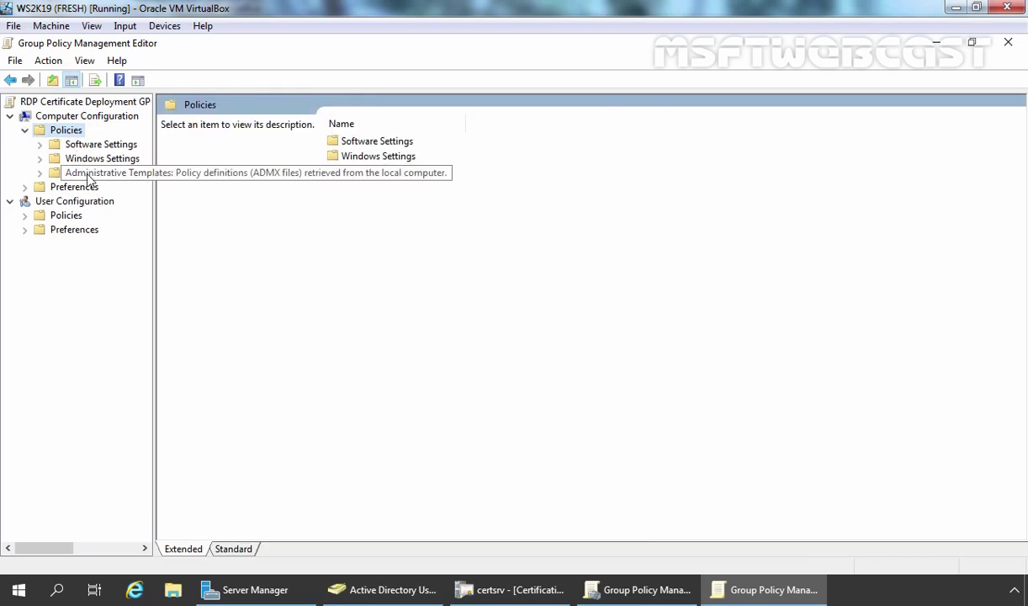
pyautogui.doubleClick(89, 173)
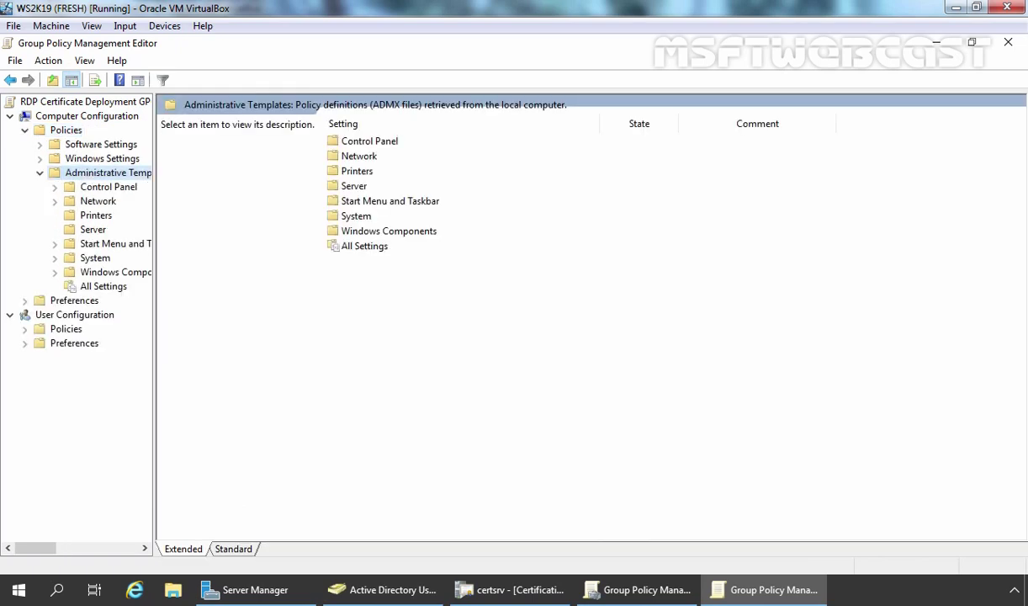
pyautogui.doubleClick(116, 272)
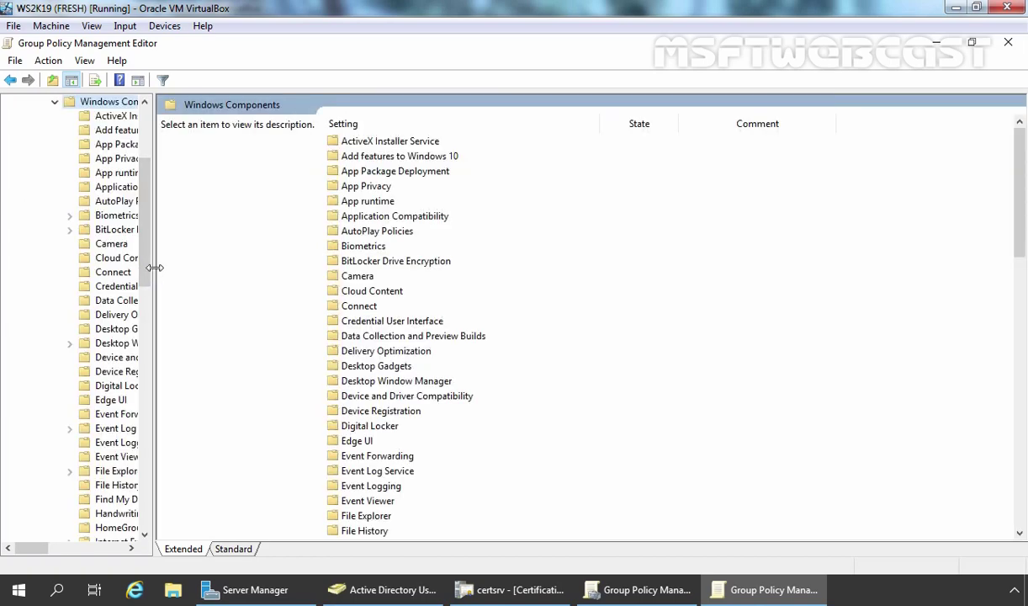
pyautogui.moveTo(155, 268); pyautogui.dragTo(332, 269)
pyautogui.scroll(-7, 221, 280)
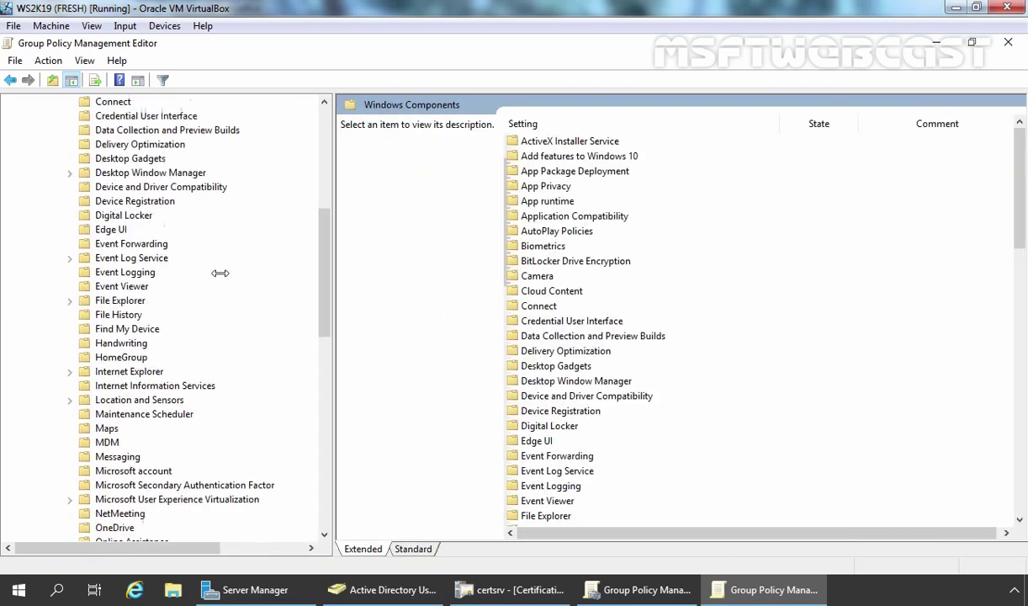
pyautogui.scroll(-3, 220, 280)
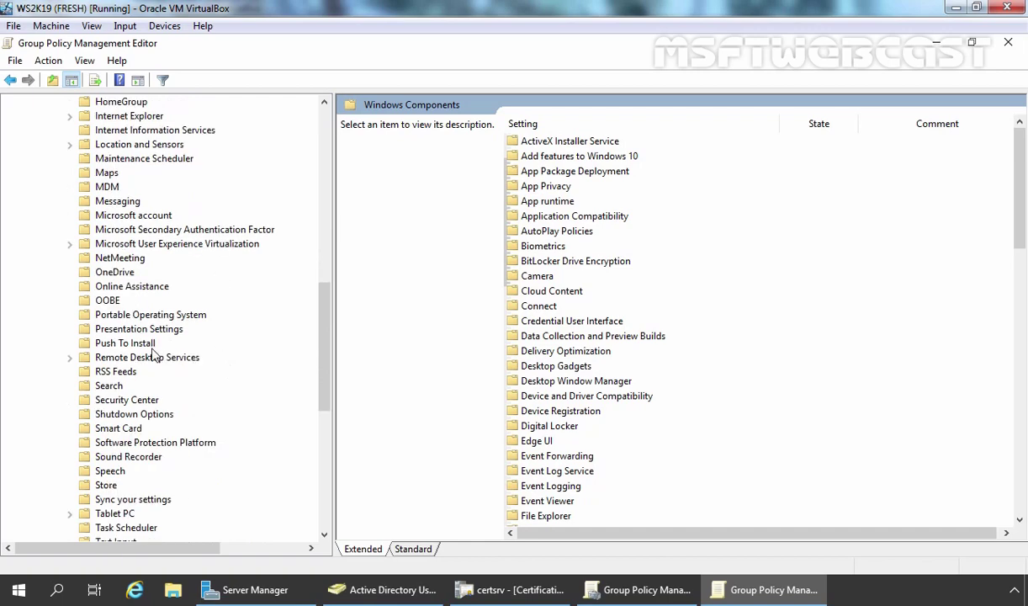
# - Expand Remote Desktop Services > Remote Desktop Session Host and show its Security policies
pyautogui.click(152, 358)
pyautogui.doubleClick(153, 358)
pyautogui.scroll(-2, 154, 357)
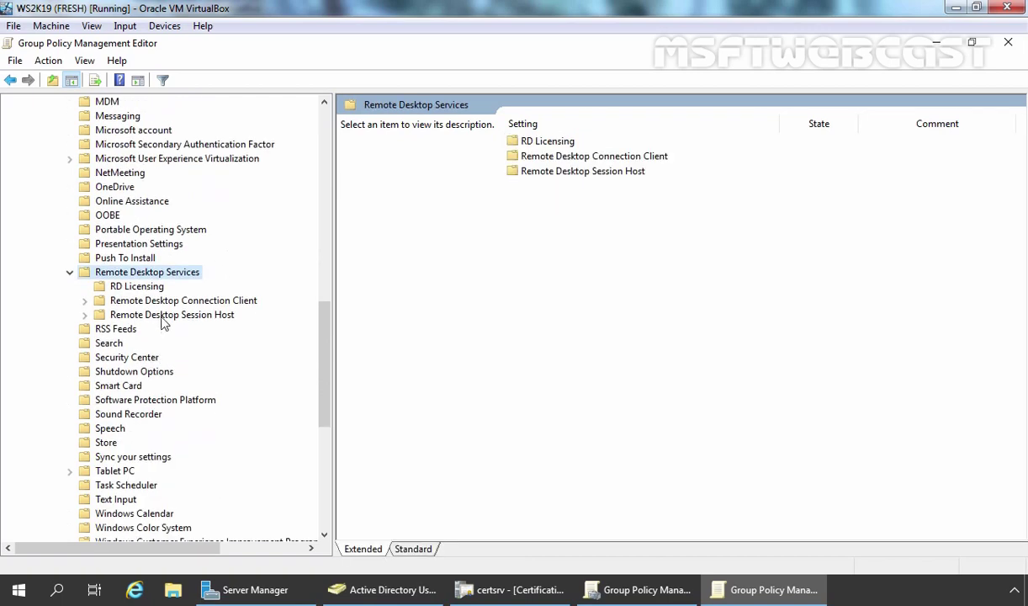
pyautogui.click(163, 316)
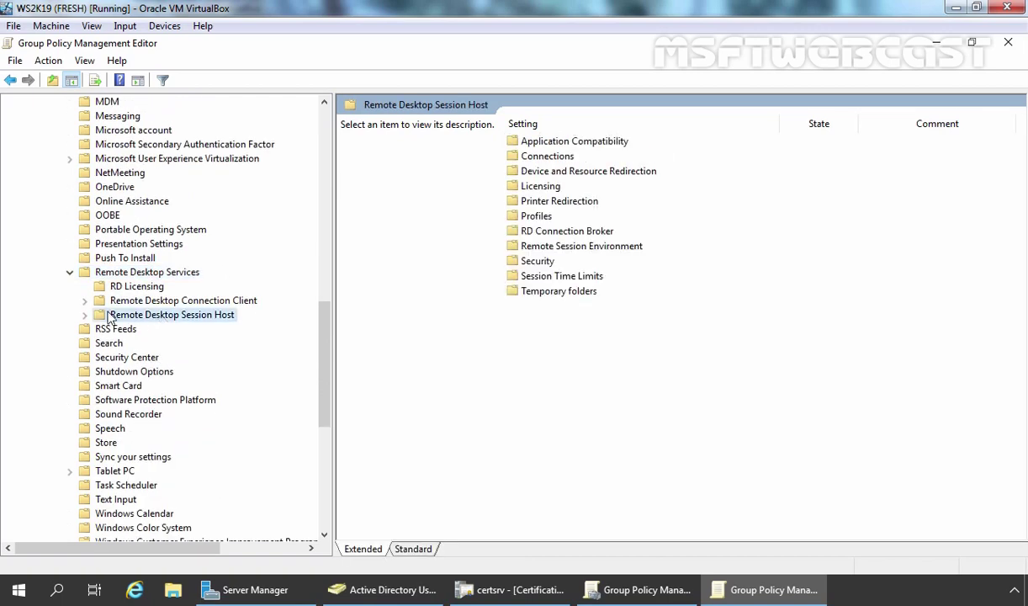
pyautogui.doubleClick(221, 317)
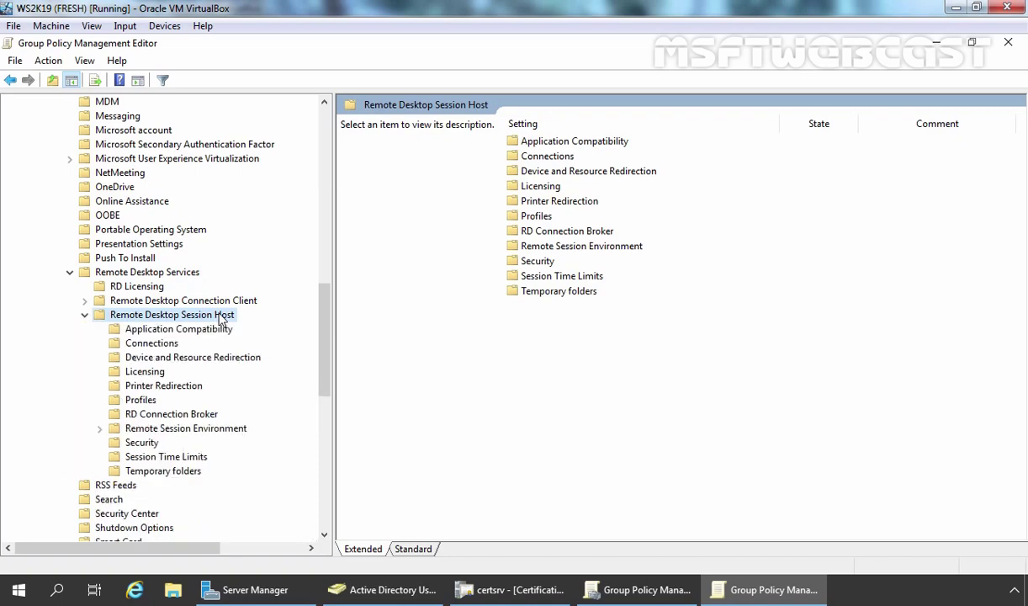
pyautogui.click(141, 441)
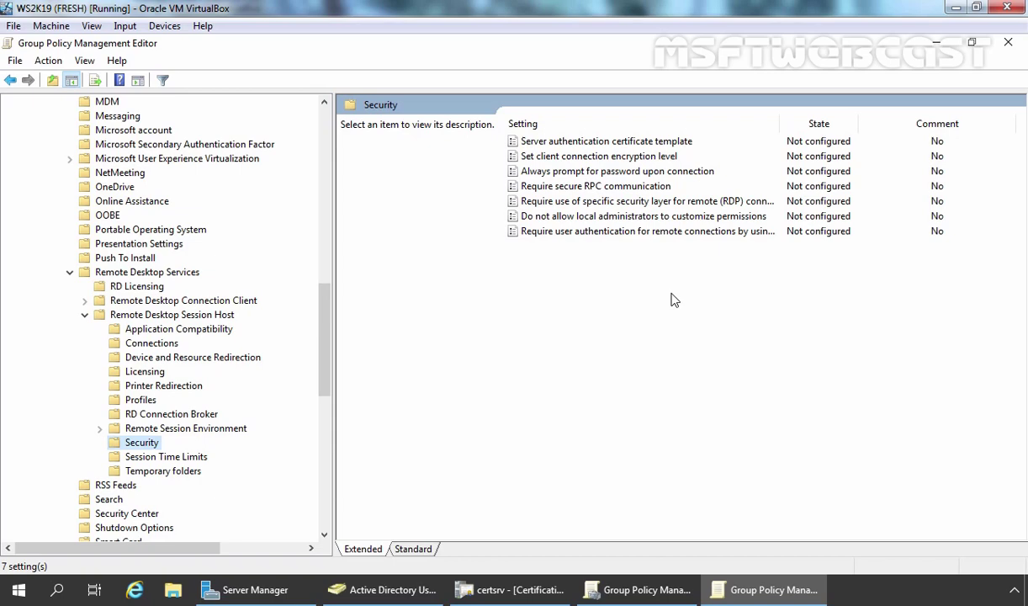
# - Enable Server authentication certificate template with Certificate Template Name 'RDPAuthentication' and apply it
pyautogui.click(551, 143)
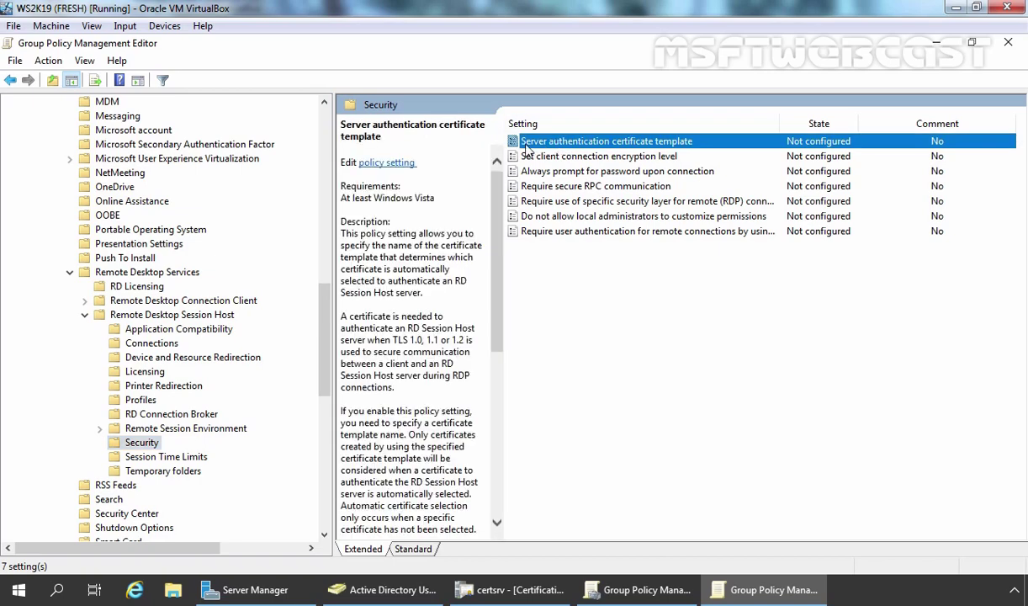
pyautogui.doubleClick(656, 143)
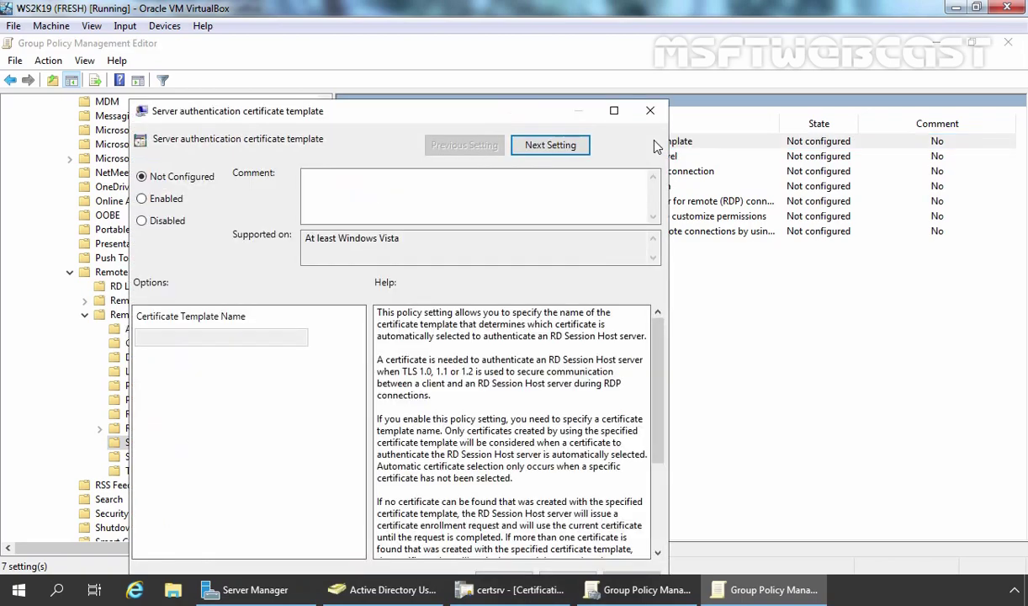
pyautogui.moveTo(477, 110); pyautogui.dragTo(480, 82)
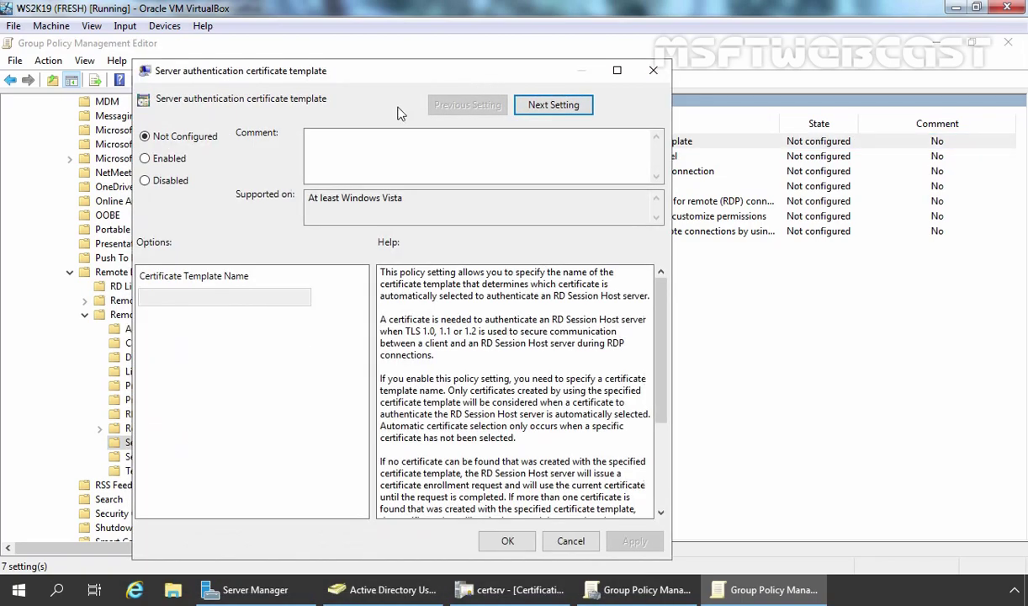
pyautogui.click(158, 161)
pyautogui.click(170, 298)
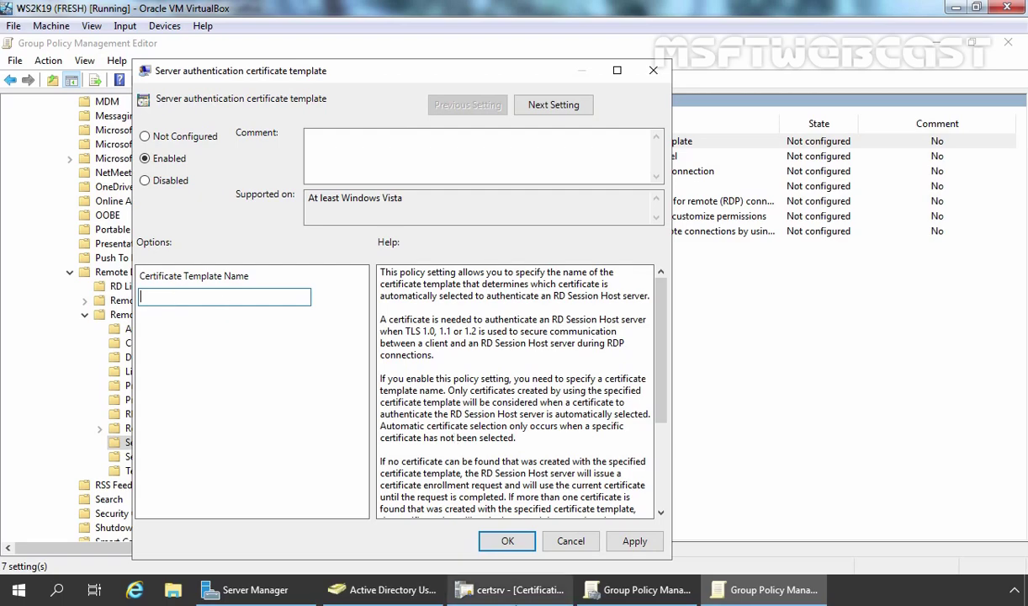
pyautogui.click(509, 589)
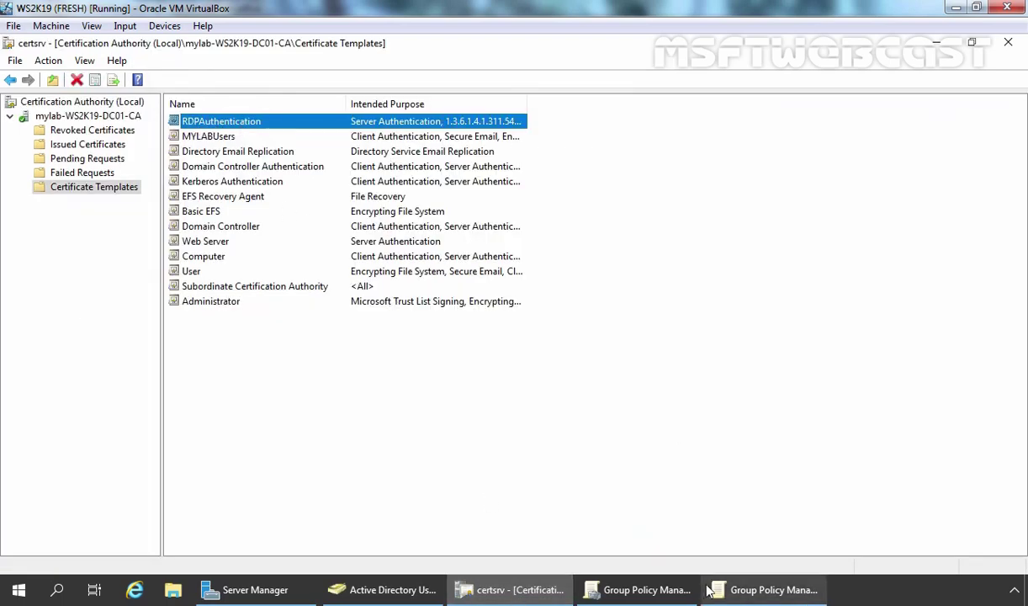
pyautogui.click(735, 590)
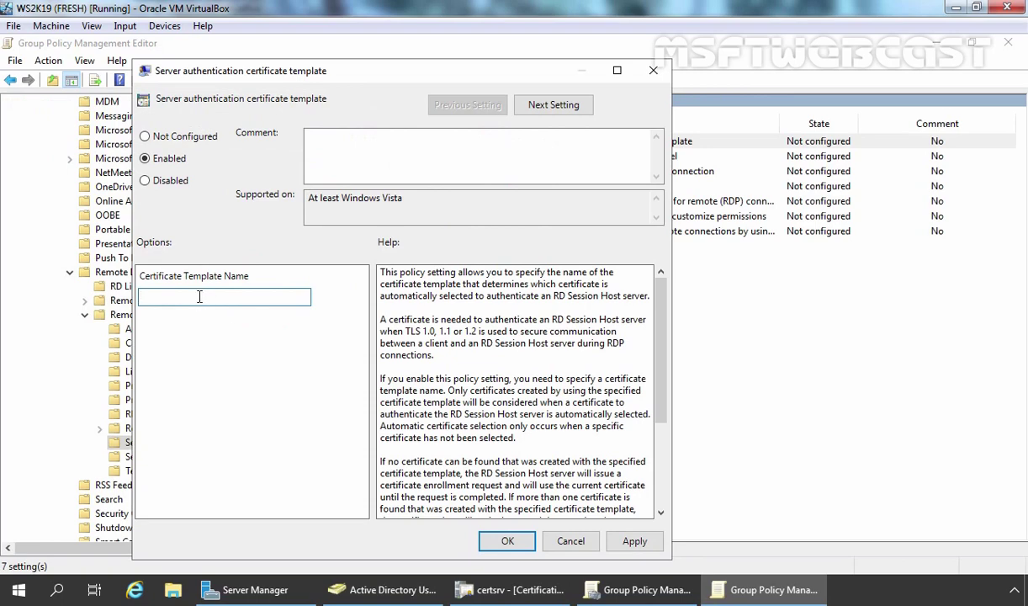
pyautogui.write('RDPAuthentication')
pyautogui.click(633, 542)
pyautogui.click(522, 543)
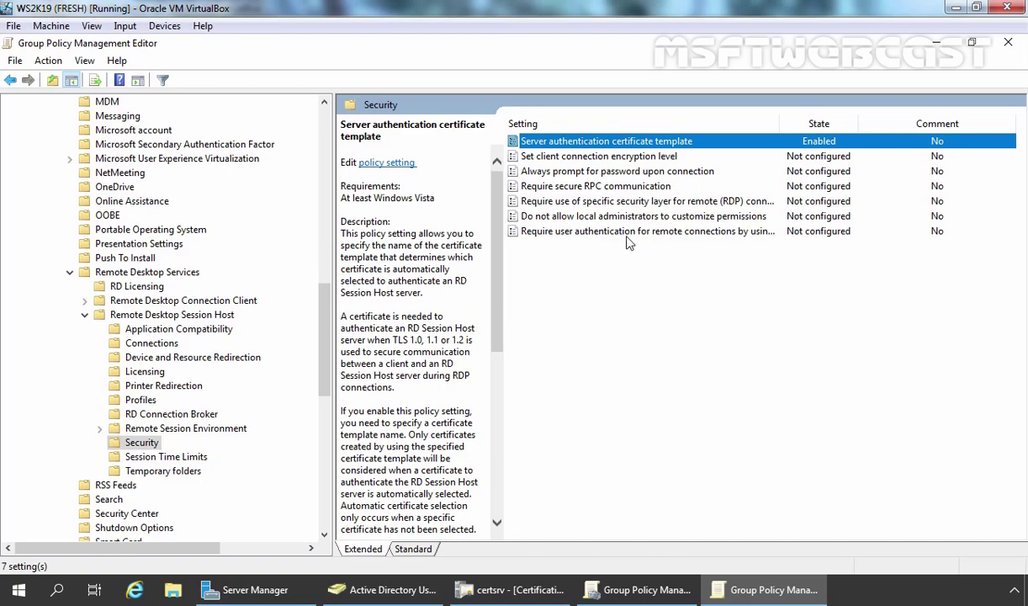
# - Enable 'Require use of specific security layer for remote (RDP) connections' with Security Layer SSL
pyautogui.click(617, 202)
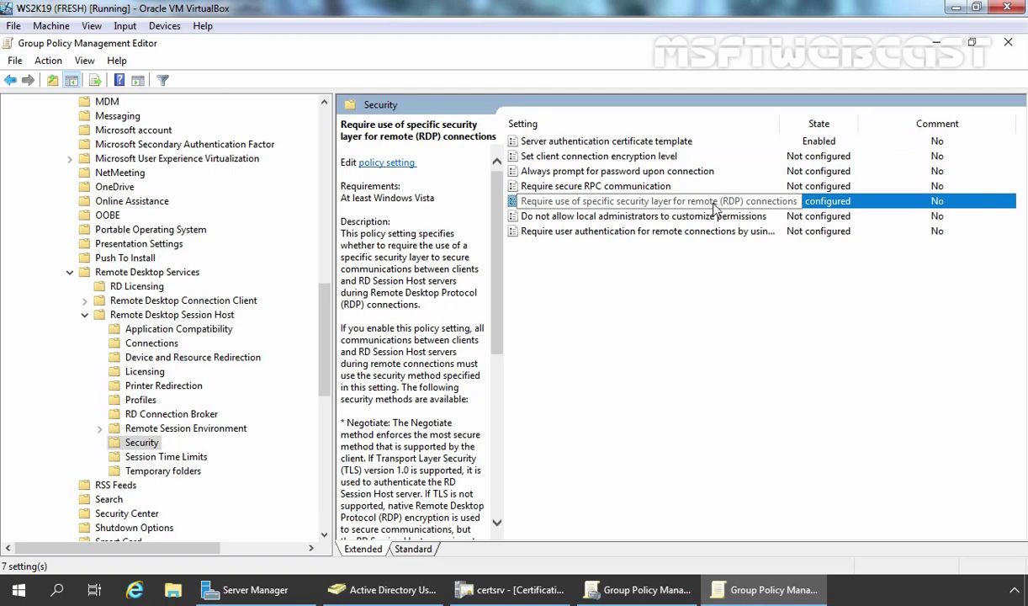
pyautogui.doubleClick(713, 205)
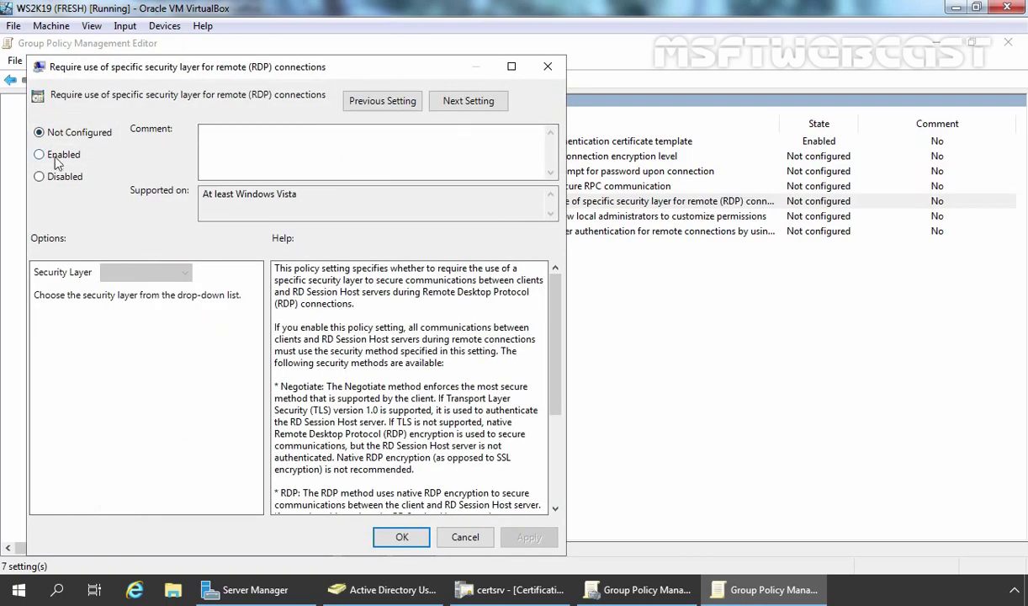
pyautogui.click(52, 156)
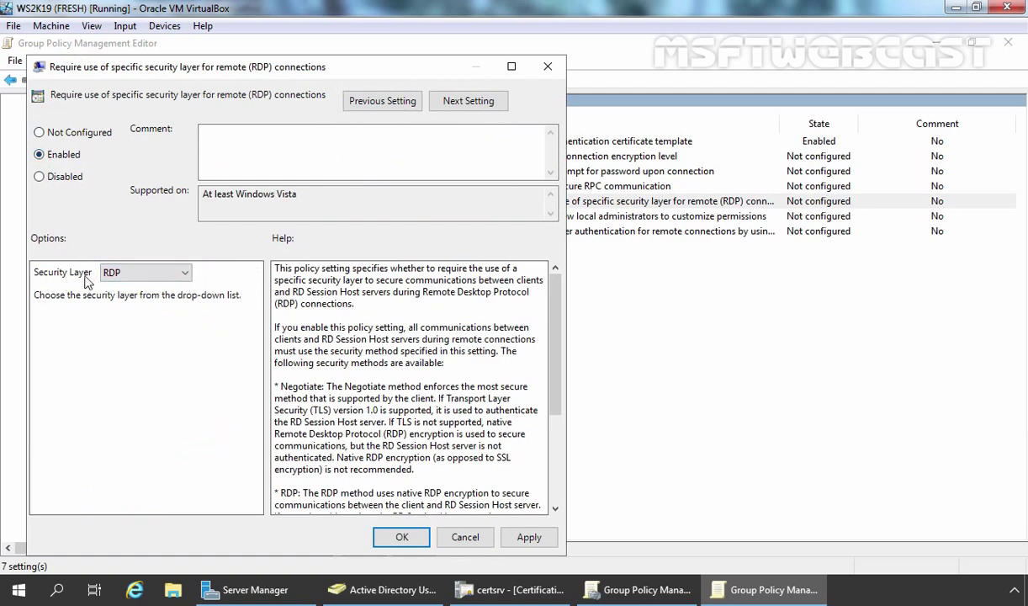
pyautogui.click(167, 272)
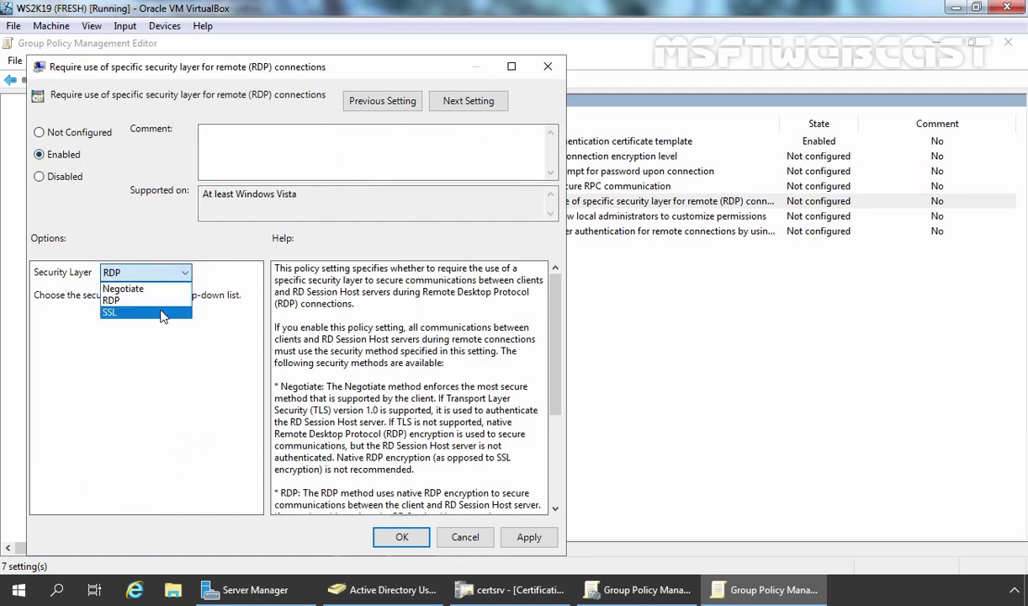
pyautogui.click(163, 313)
pyautogui.click(530, 543)
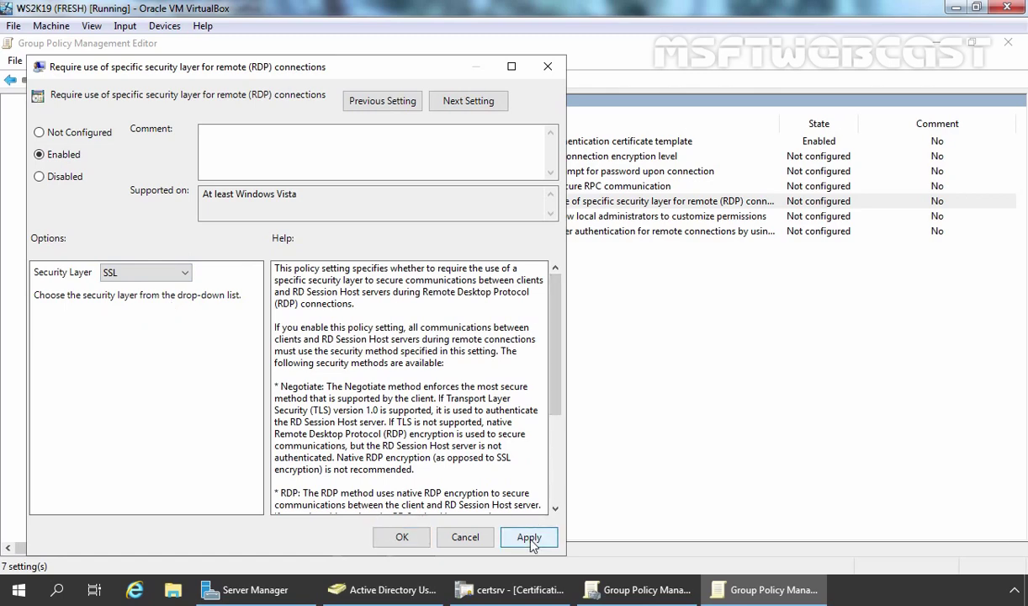
pyautogui.click(403, 536)
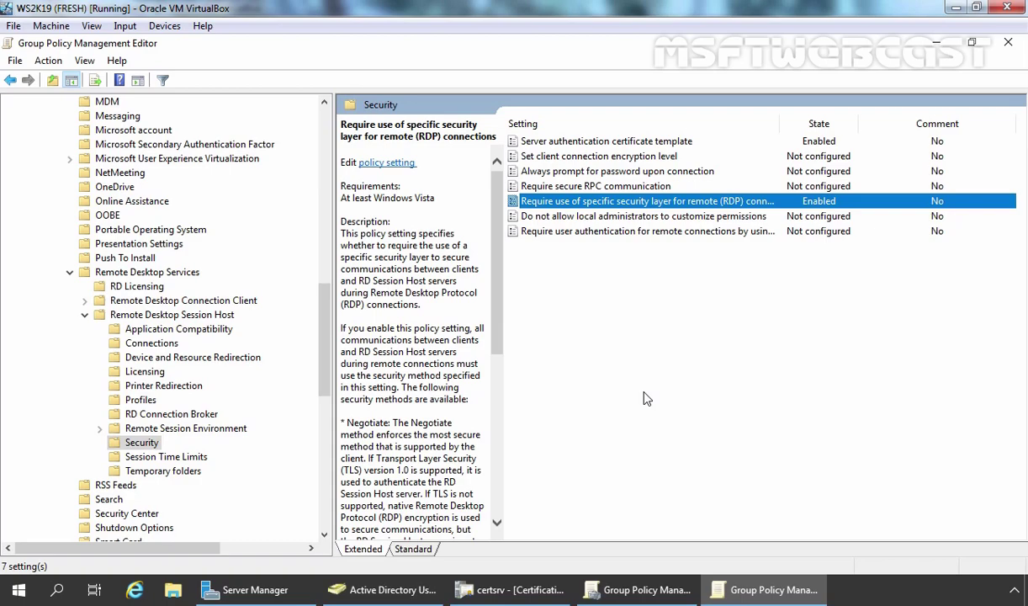
# - Close the editor and link RDP Certificate Deployment GPO to TestOU > TestServerAccounts
pyautogui.click(1009, 42)
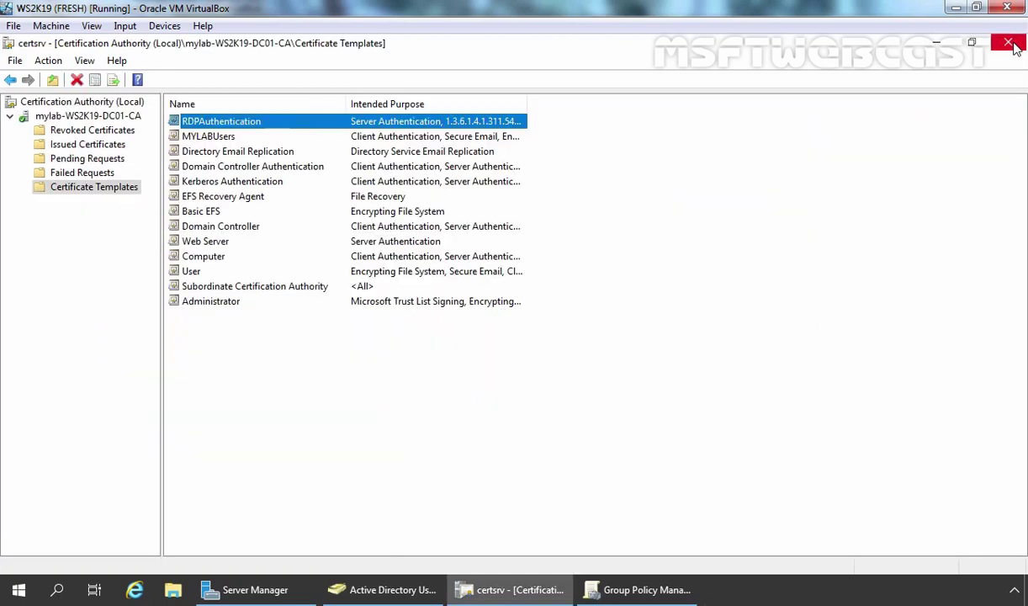
pyautogui.click(647, 591)
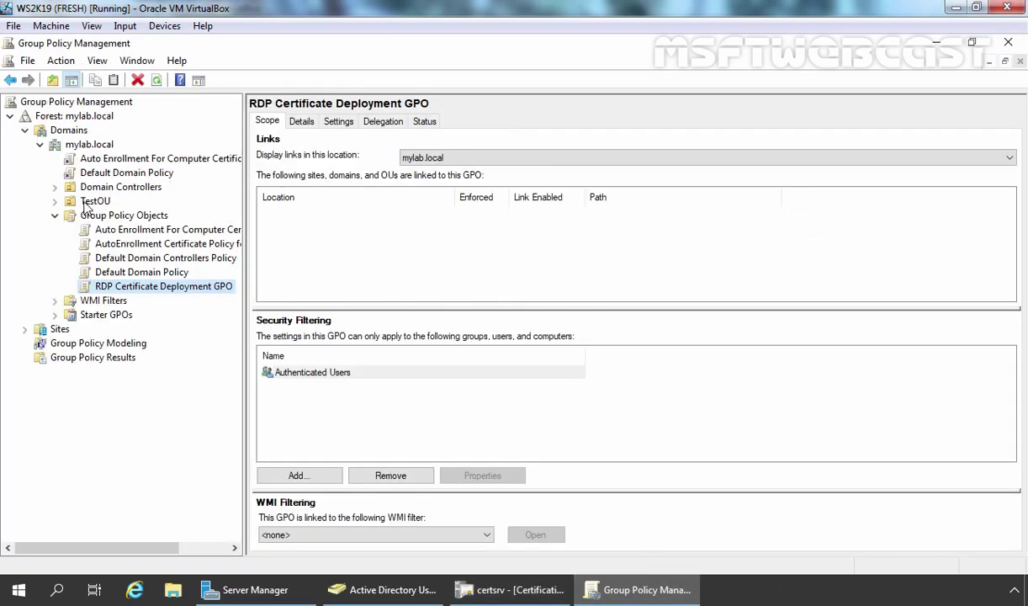
pyautogui.doubleClick(87, 202)
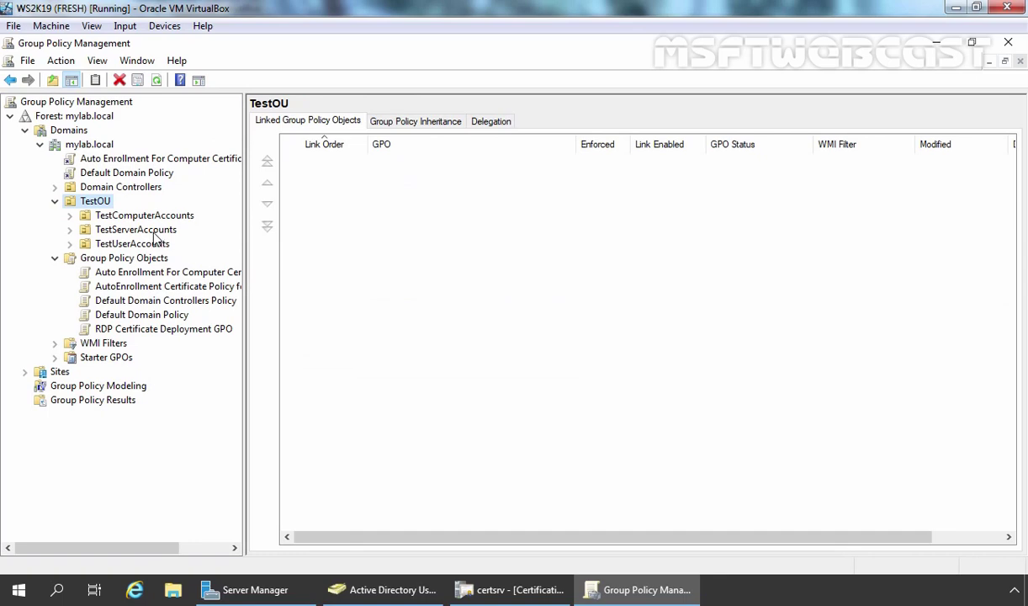
pyautogui.click(148, 233)
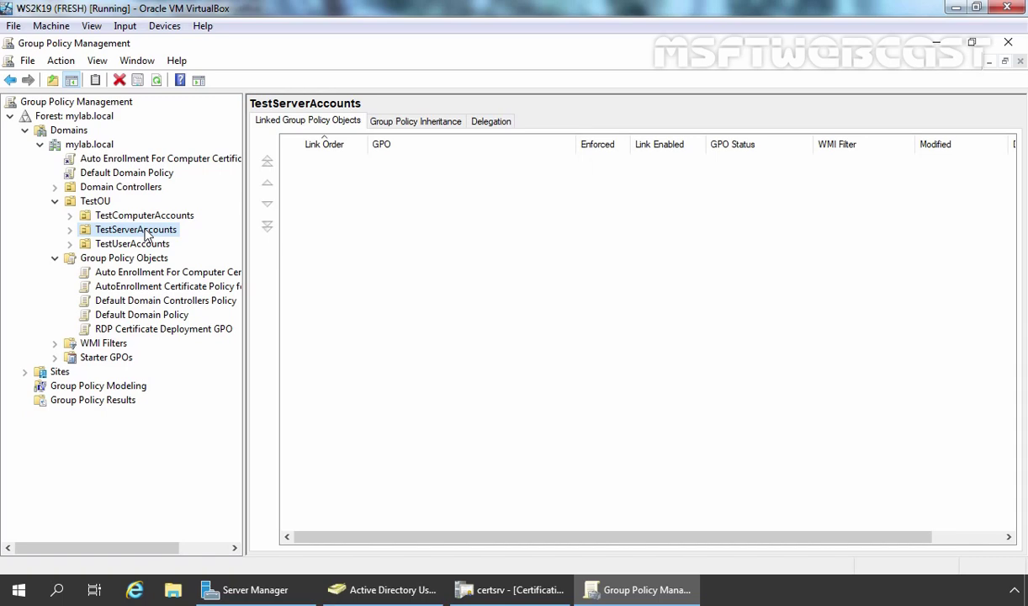
pyautogui.rightClick(146, 234)
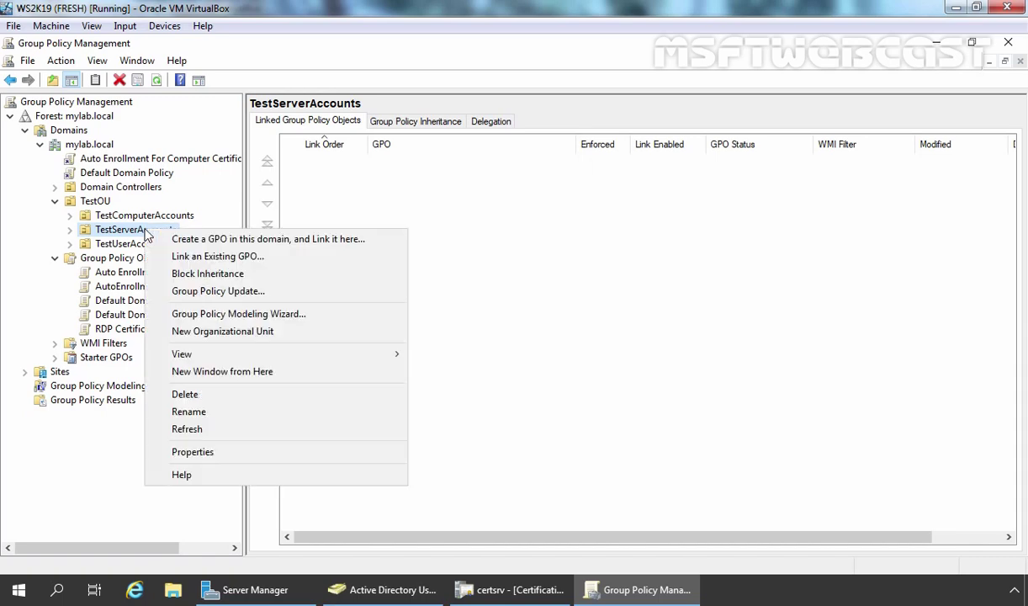
pyautogui.click(188, 258)
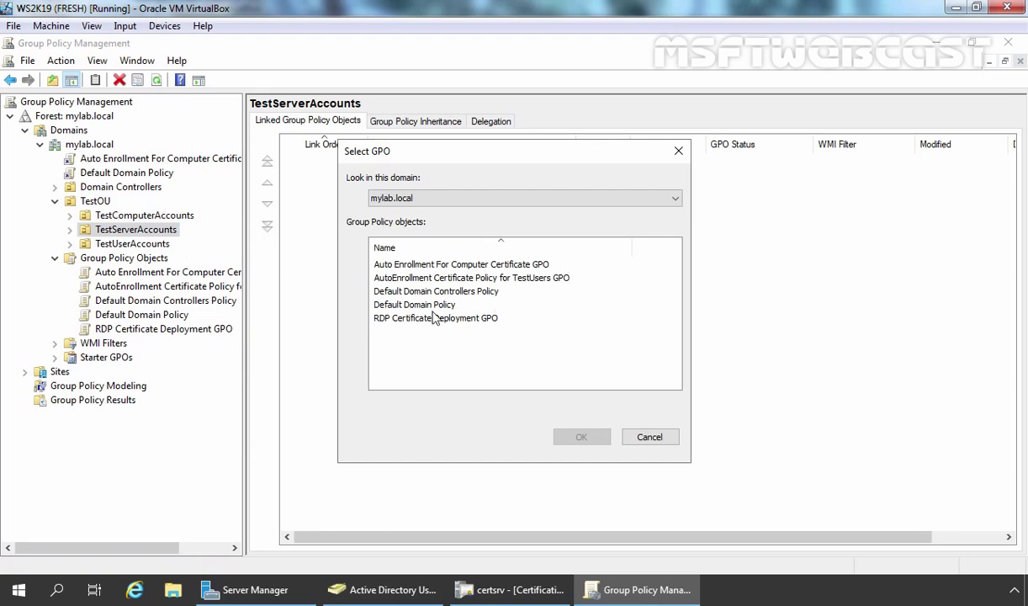
pyautogui.click(383, 320)
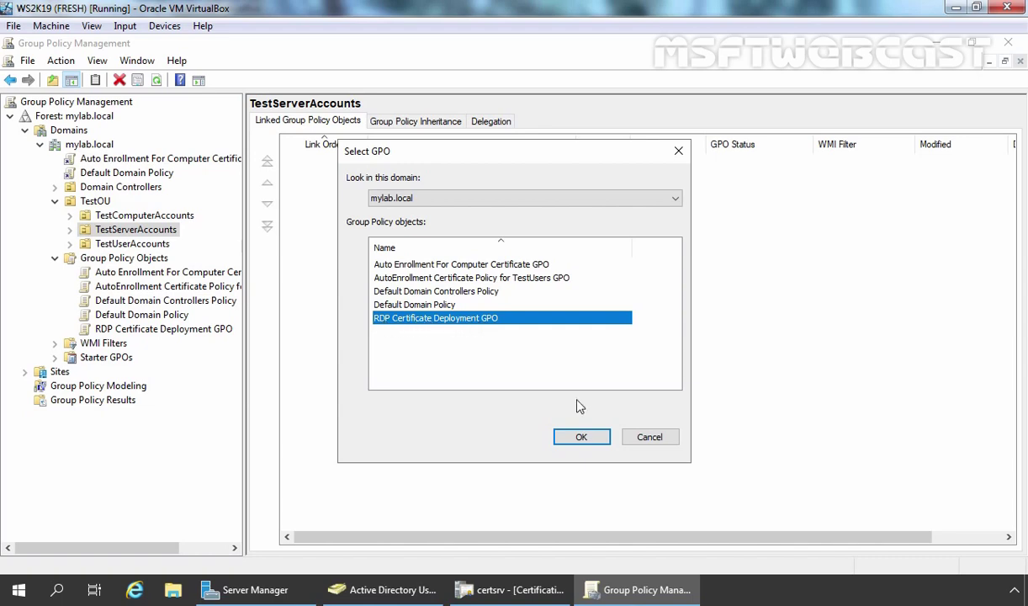
pyautogui.click(578, 441)
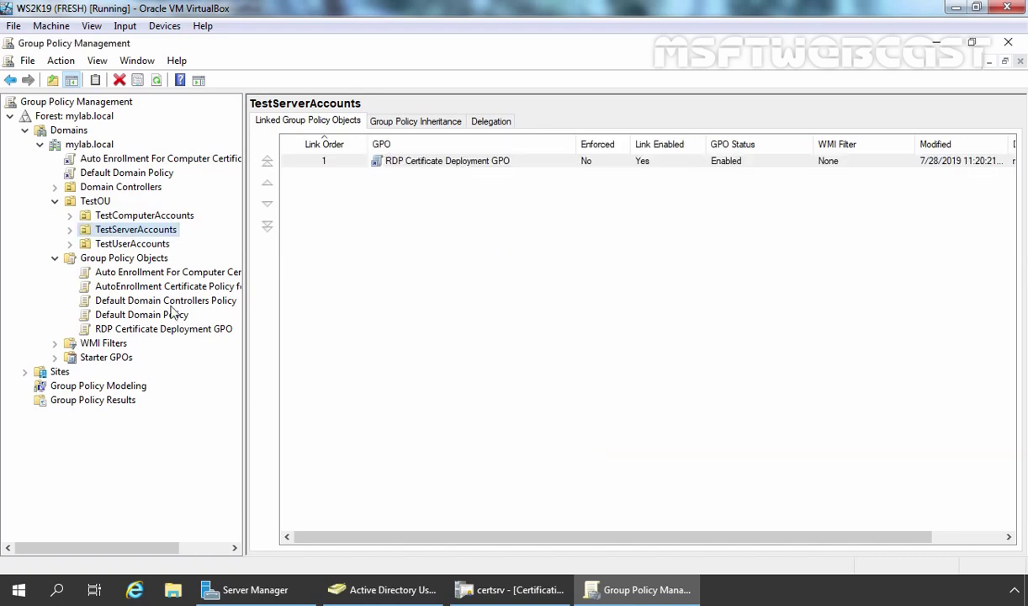
pyautogui.doubleClick(147, 232)
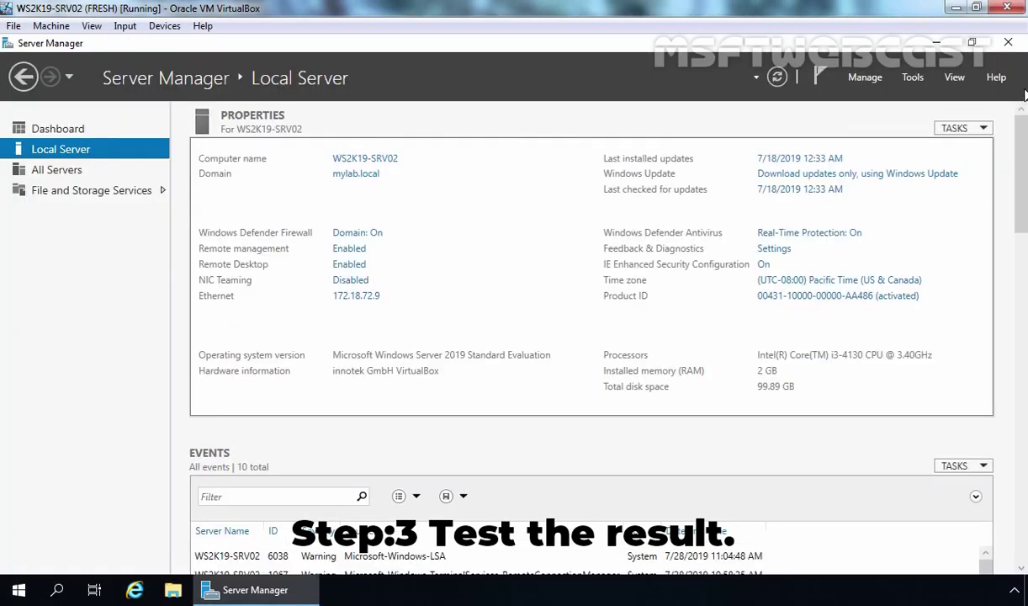
# - Close Server Manager on WS2K19-SRV02
pyautogui.click(1009, 44)
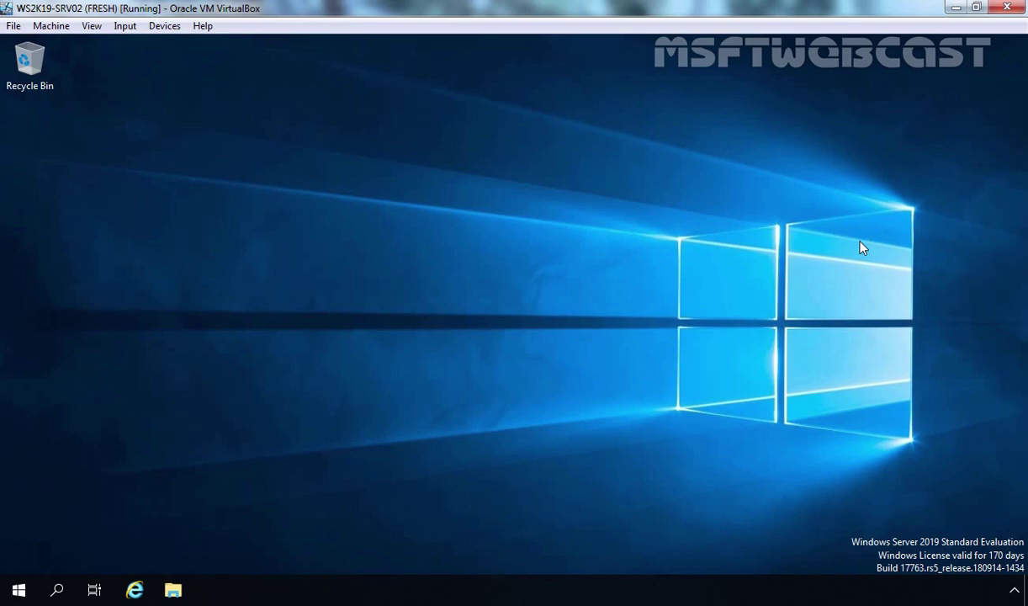
# - Run gpupdate /force in a Command Prompt on WS2K19-SRV02, then close it
pyautogui.press('super+r')
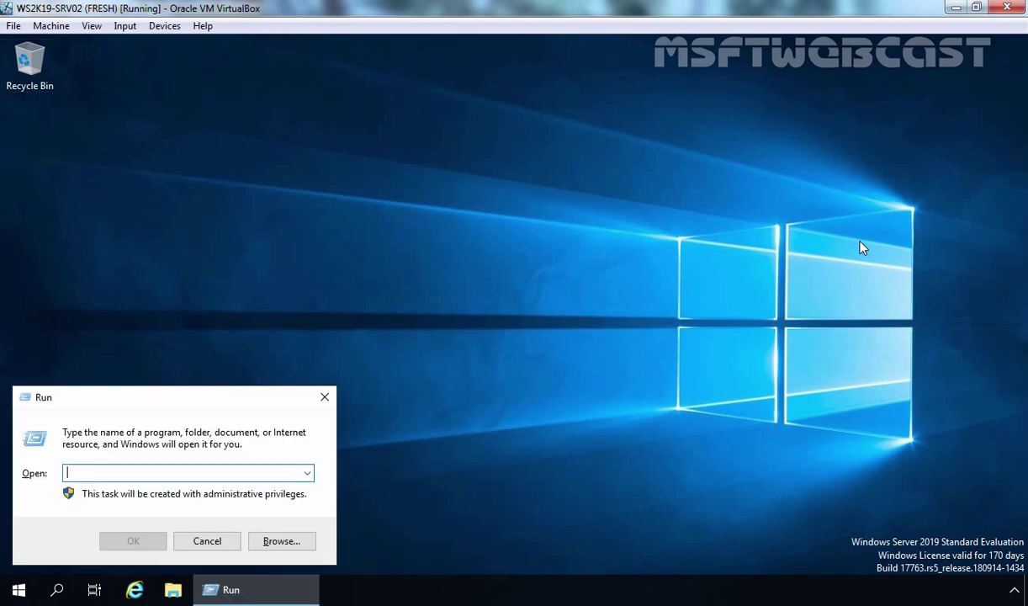
pyautogui.write('cmd')
pyautogui.press('Return')
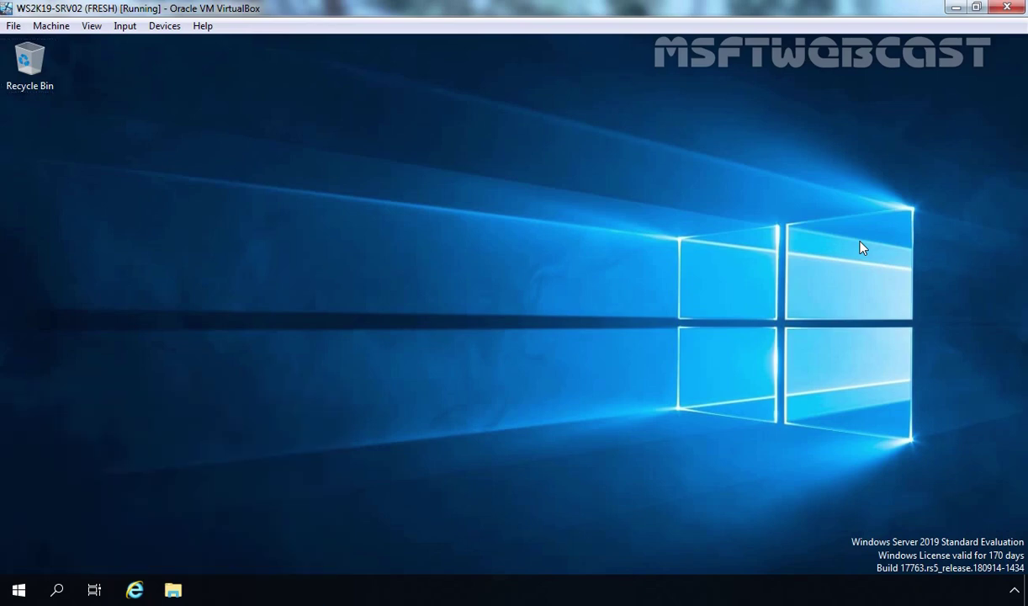
pyautogui.write('gpup')
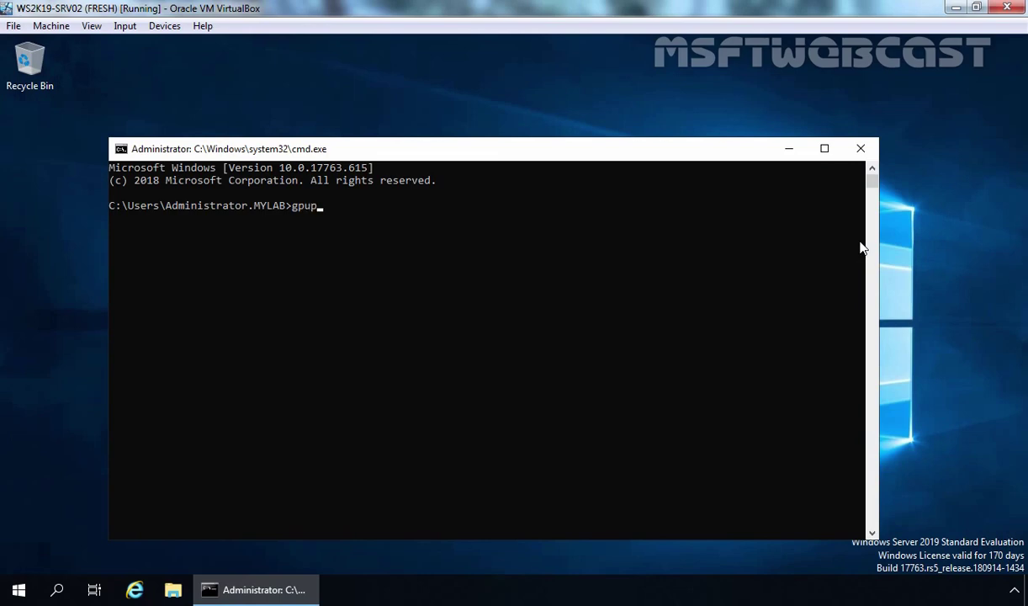
pyautogui.write('date /force')
pyautogui.press('Return')
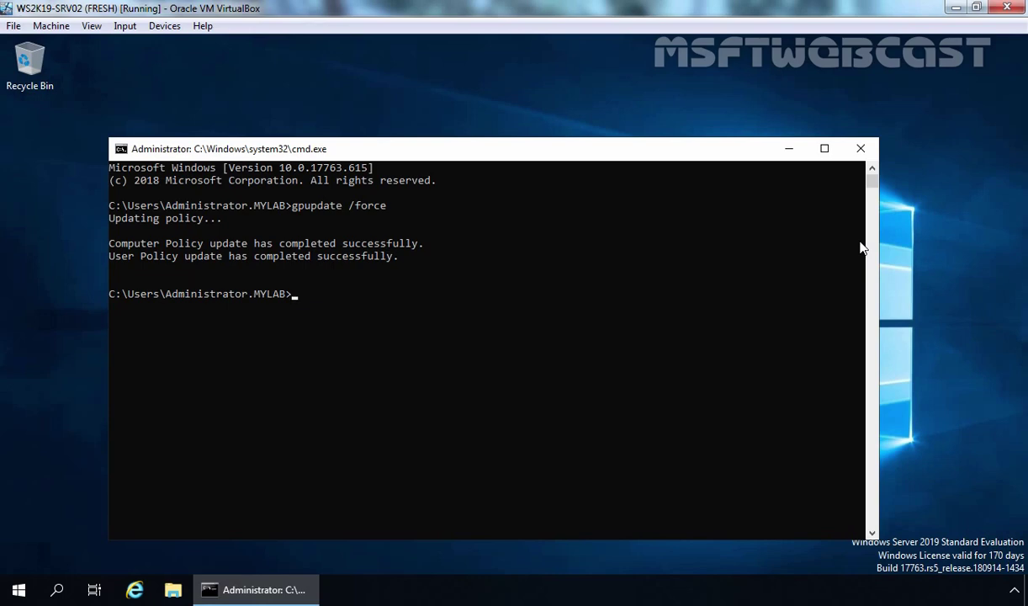
pyautogui.click(861, 149)
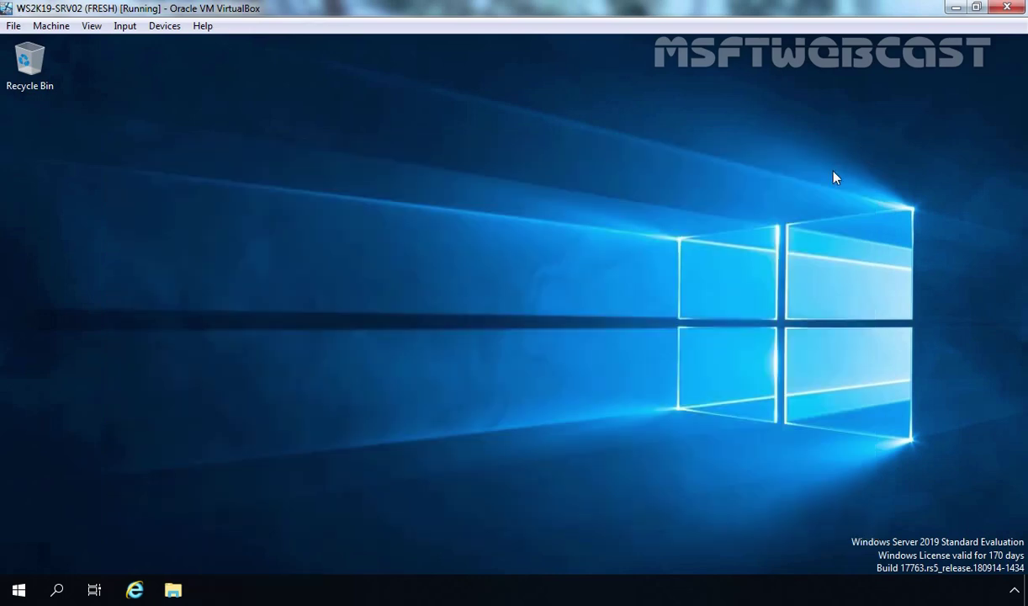
# - Restart the WS2K19-SRV02 member server
pyautogui.hotkey('alt', 'F4')
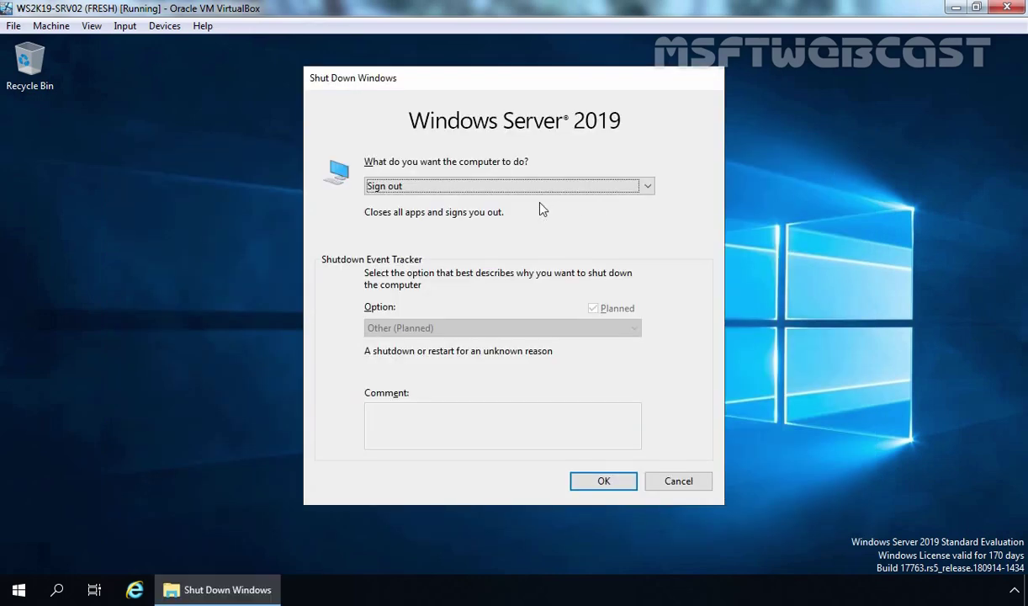
pyautogui.click(510, 185)
pyautogui.click(457, 236)
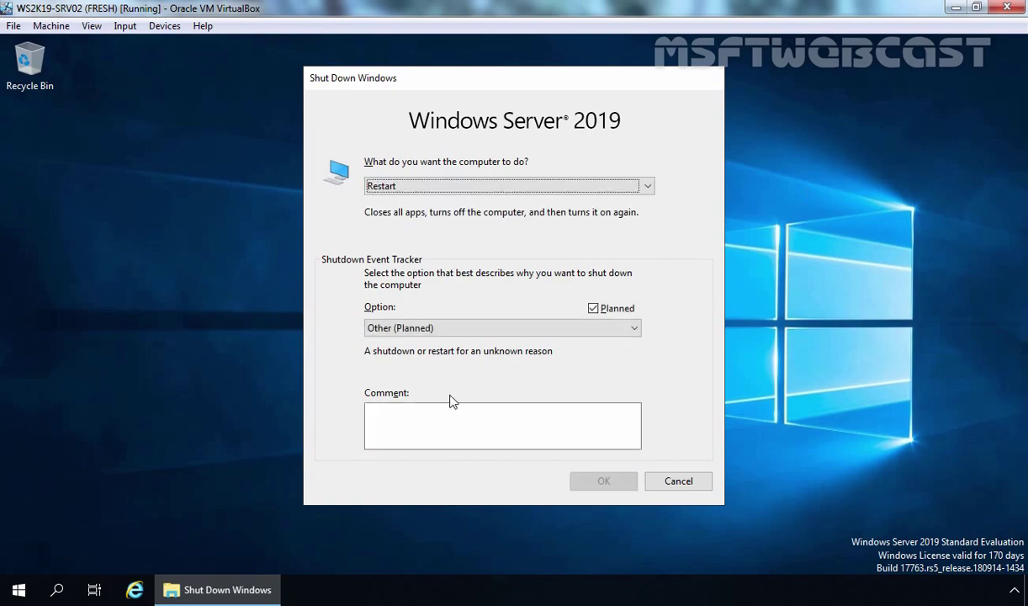
pyautogui.click(454, 431)
pyautogui.click(610, 482)
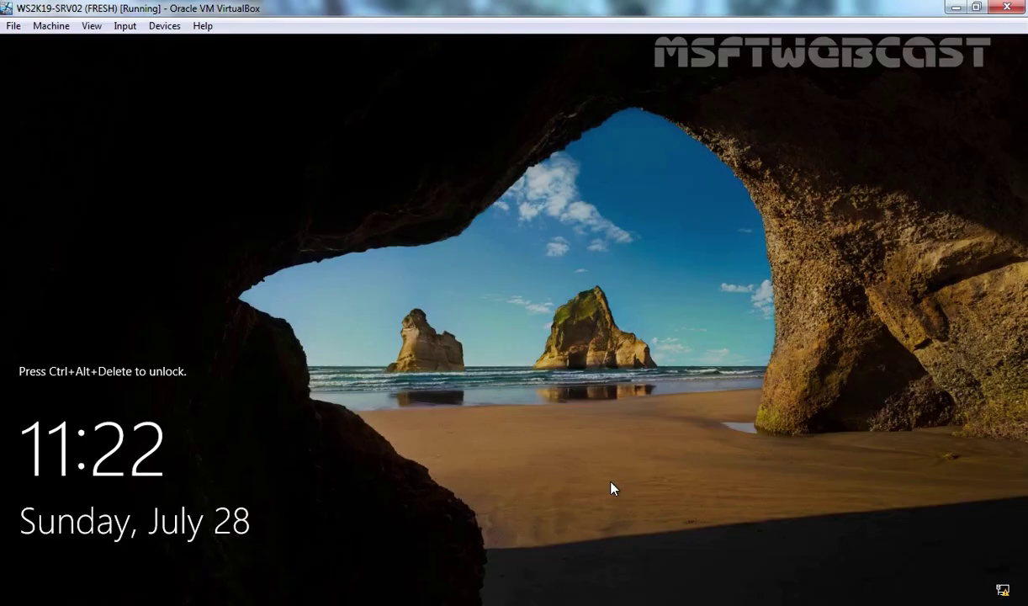
# - Sign back in as the domain administrator with the account password
pyautogui.hotkey('ctrl', 'alt', 'Delete')
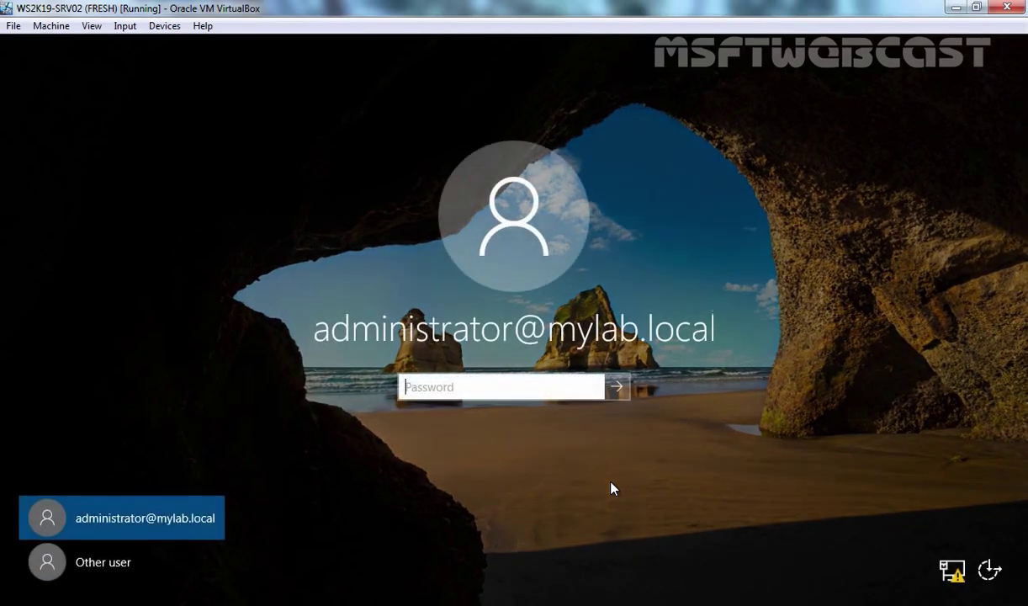
pyautogui.press('Return')
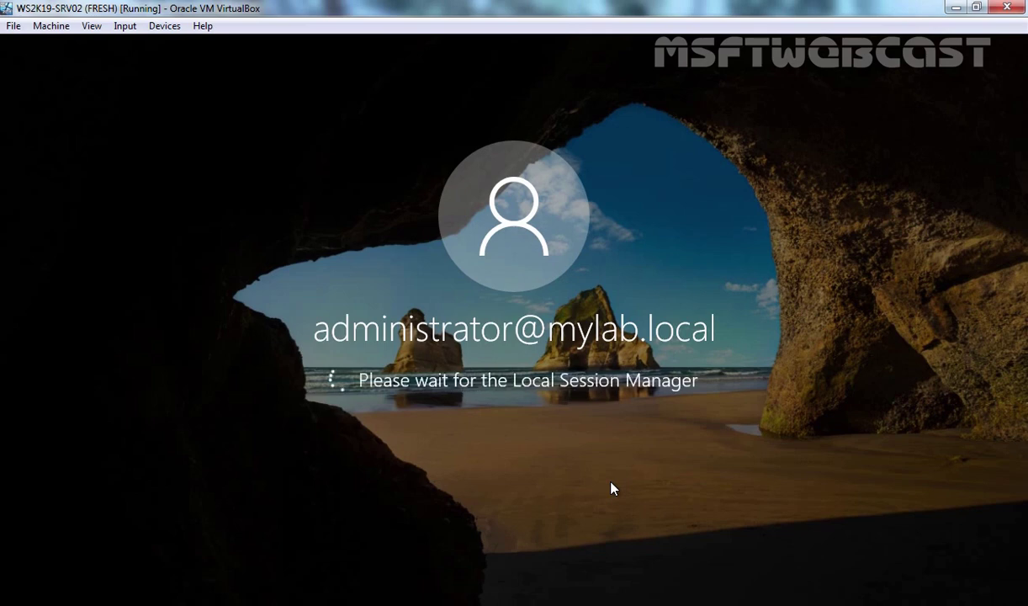
# - Start Notepad and type the note 'We are on member server....'
pyautogui.press('super+r')
pyautogui.write('notepad')
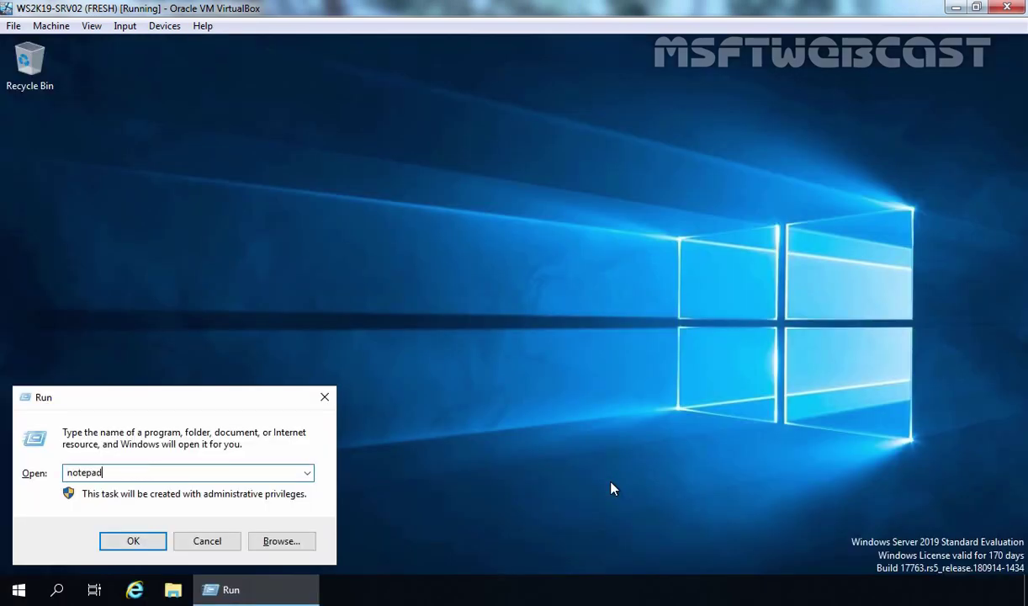
pyautogui.press('Return')
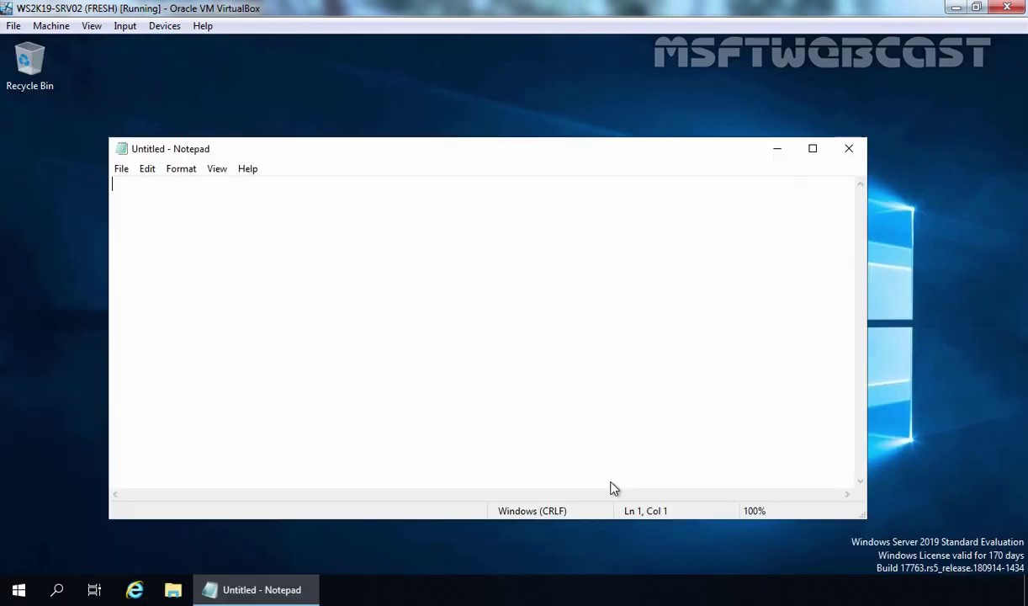
pyautogui.write('We are on member server....')
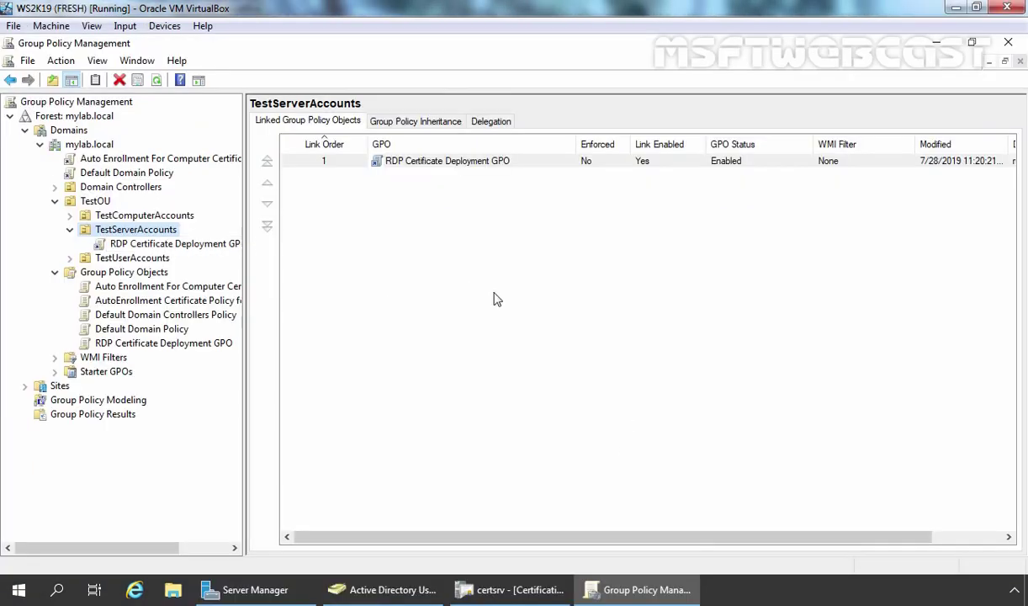
# - List Issued Certificates, widening Requester Name to find WS2K19-SRV02's RDPAuthentication certificate
pyautogui.click(504, 591)
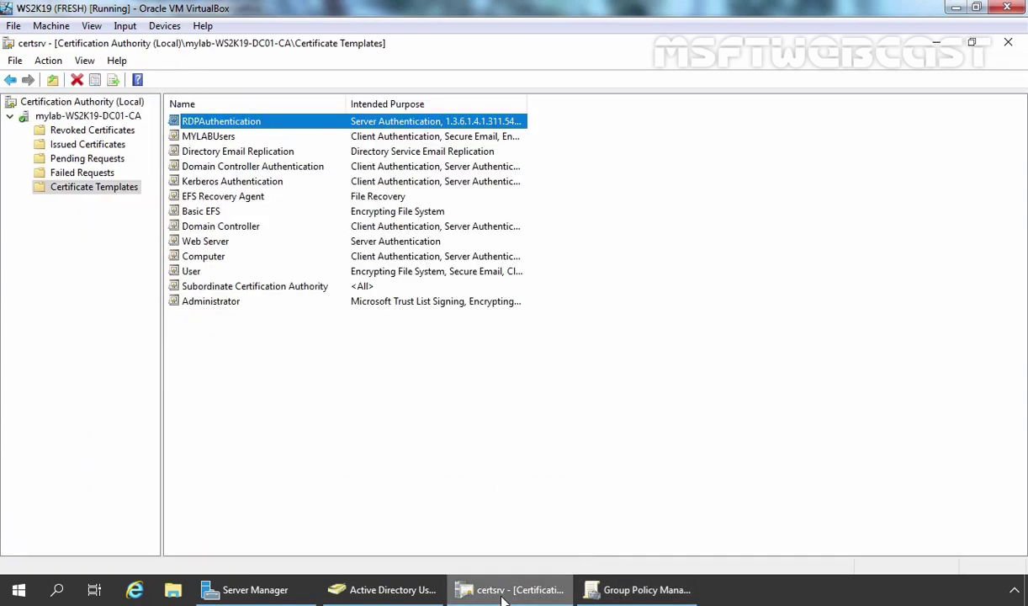
pyautogui.click(74, 148)
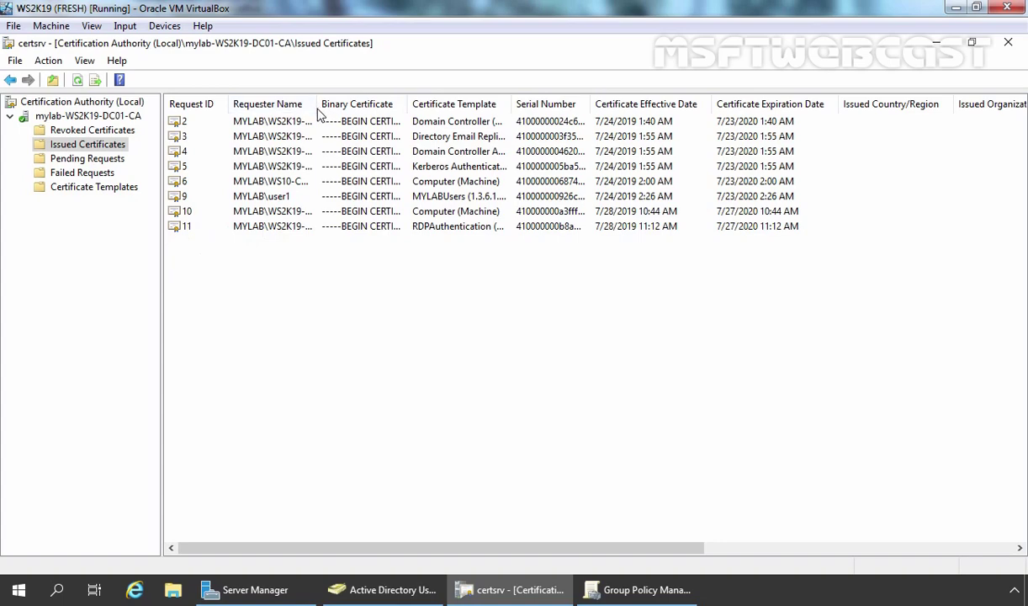
pyautogui.doubleClick(346, 104)
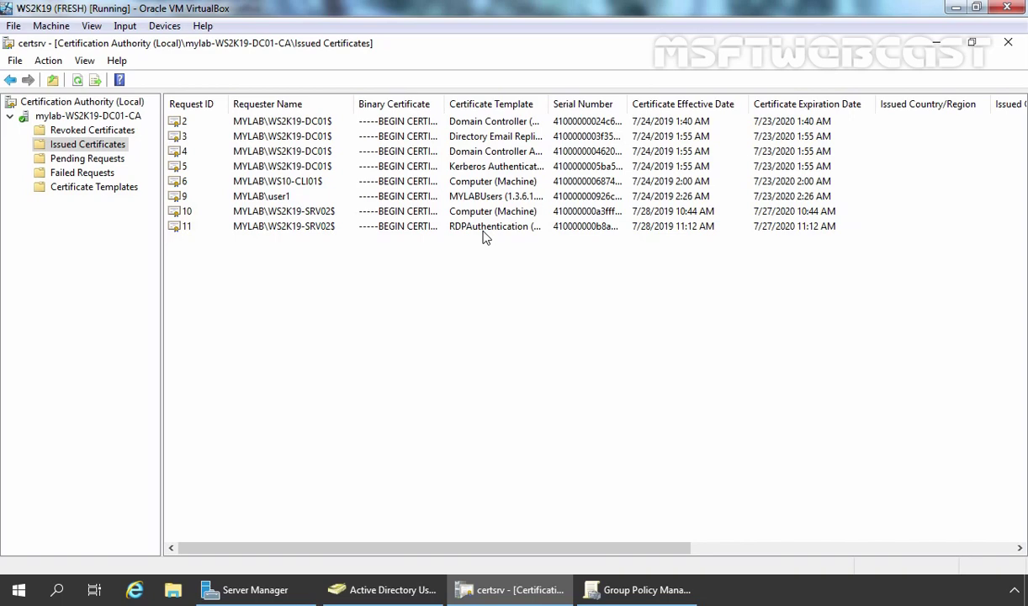
pyautogui.press('super+r')
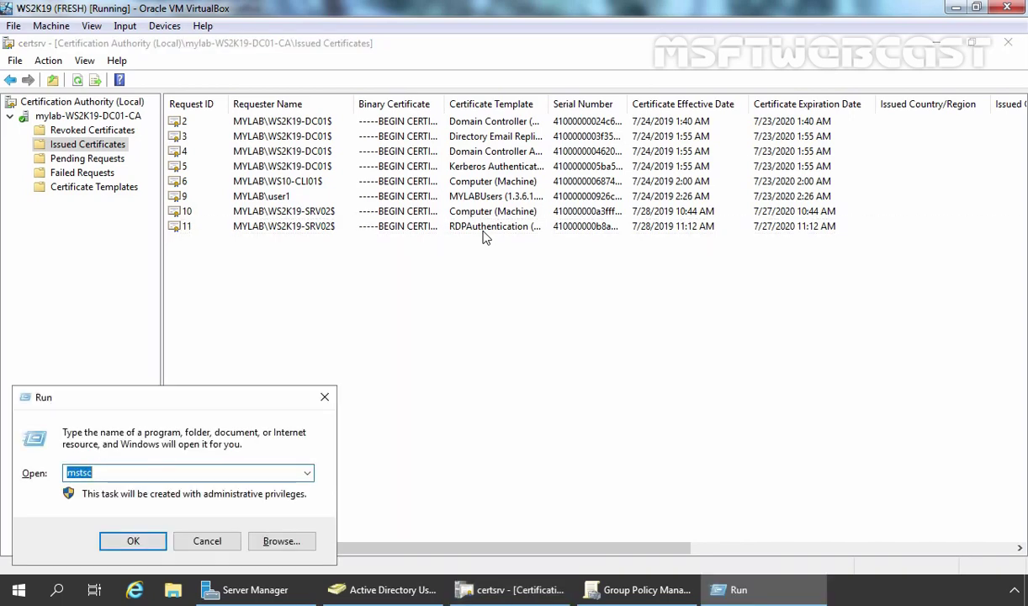
# - Connect Remote Desktop to 172.18.72.9 using the administrator's password
pyautogui.press('Return')
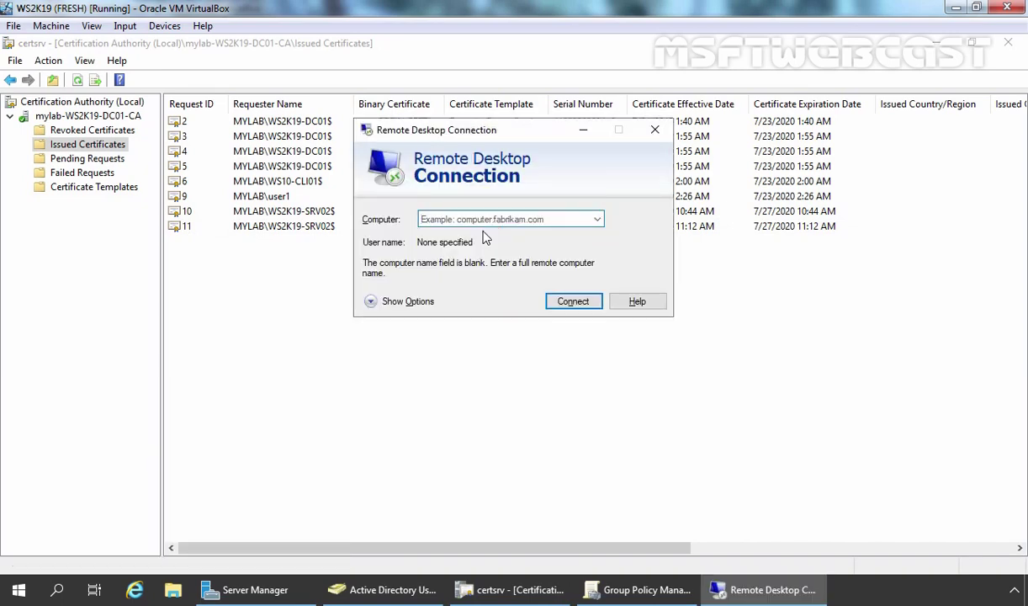
pyautogui.write('172.18.72.')
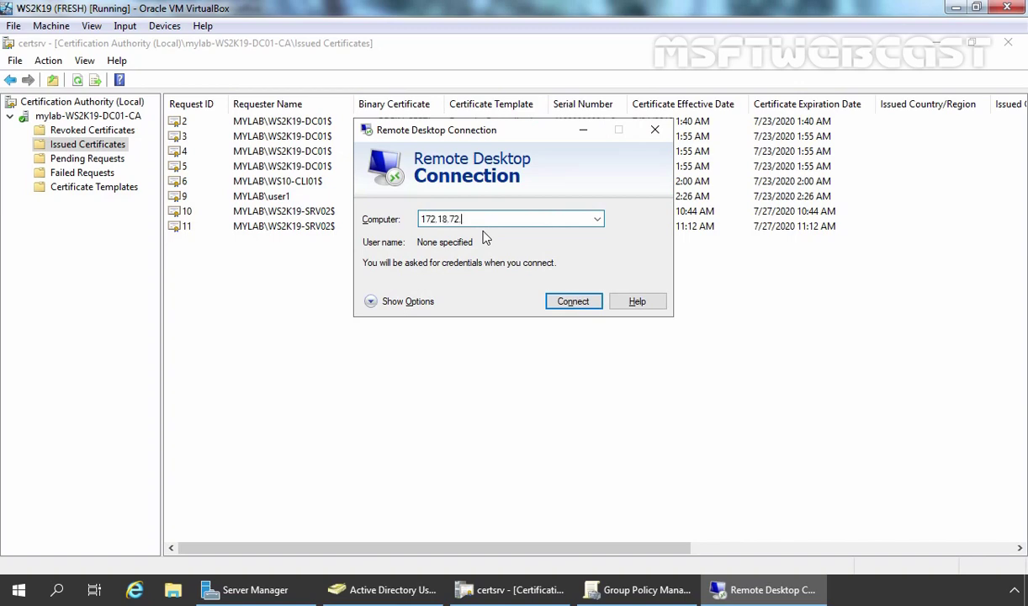
pyautogui.write('9')
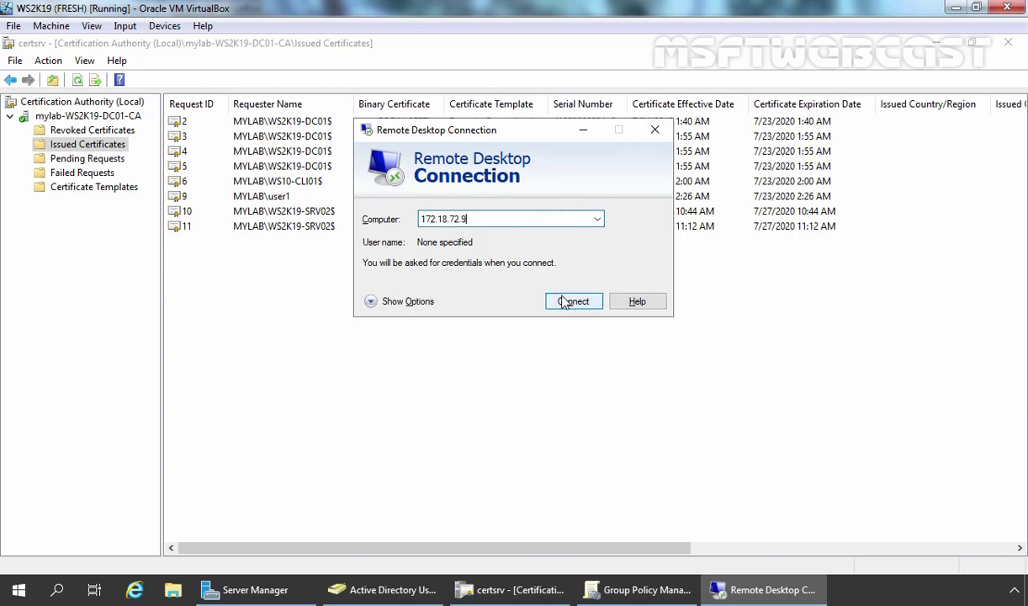
pyautogui.click(566, 301)
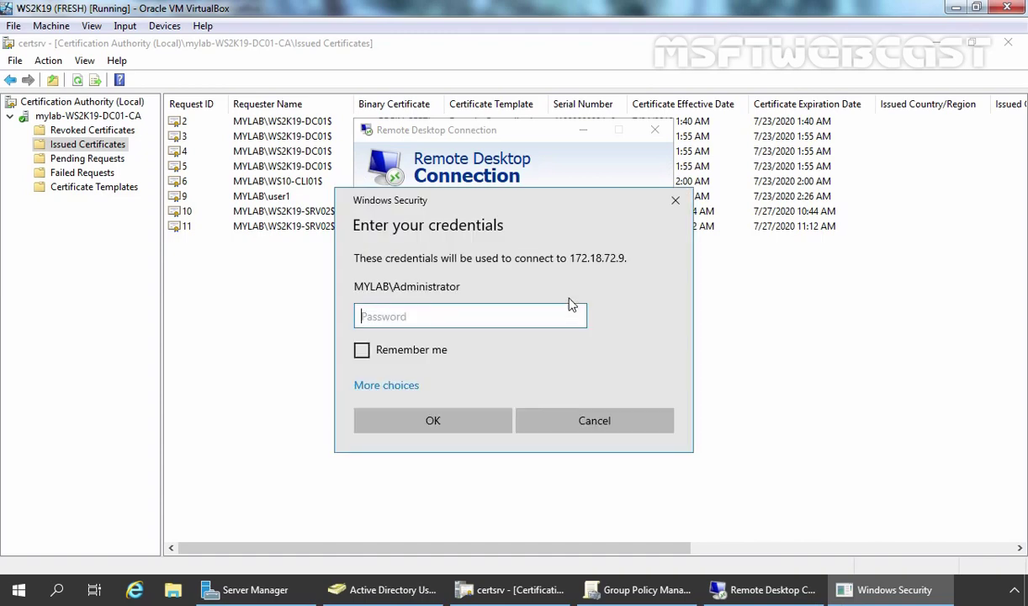
pyautogui.write('••••••••••')
pyautogui.click(431, 422)
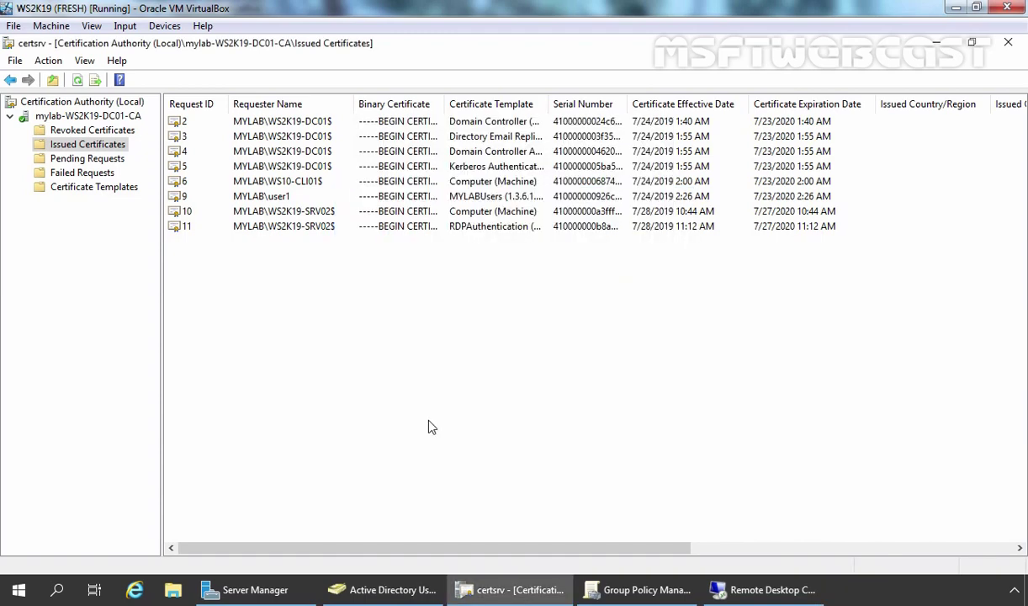
pyautogui.click(761, 592)
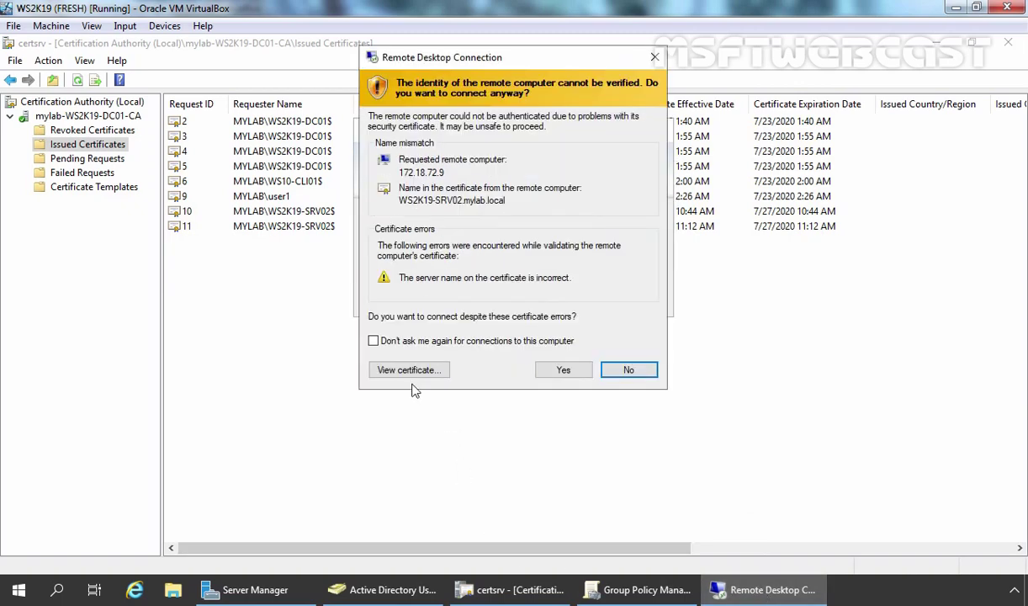
# - Inspect the server certificate's purpose OID 1.3.6.1.4.1.311.54.1.2, then accept it and continue
pyautogui.click(412, 371)
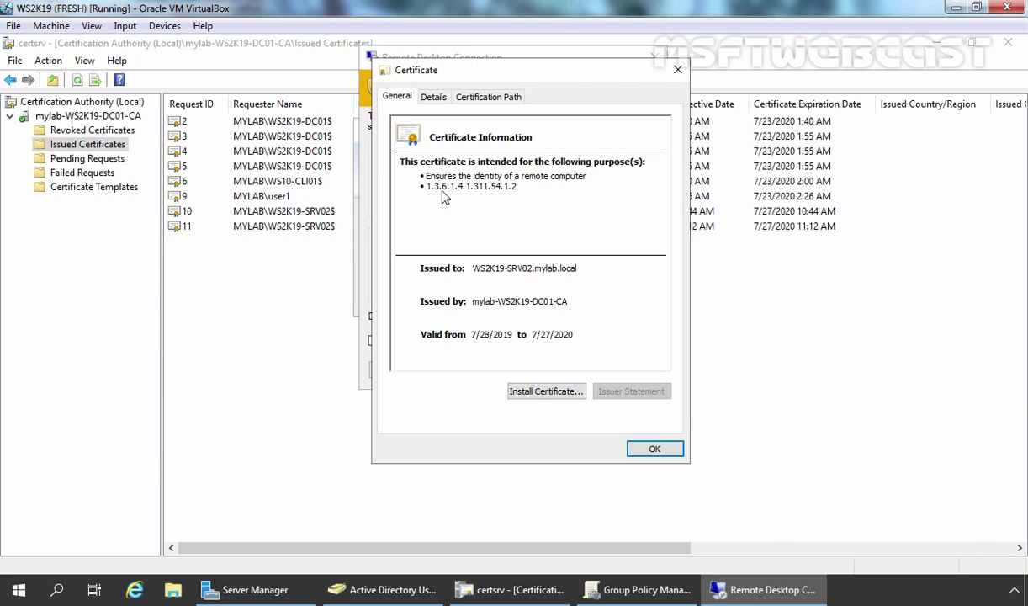
pyautogui.moveTo(424, 186); pyautogui.dragTo(526, 191)
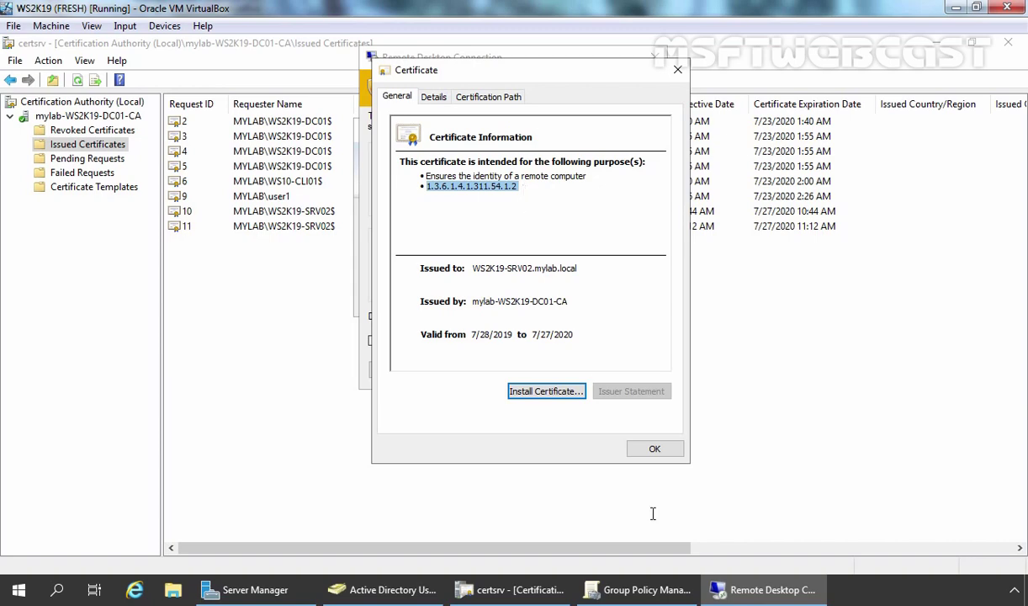
pyautogui.click(655, 448)
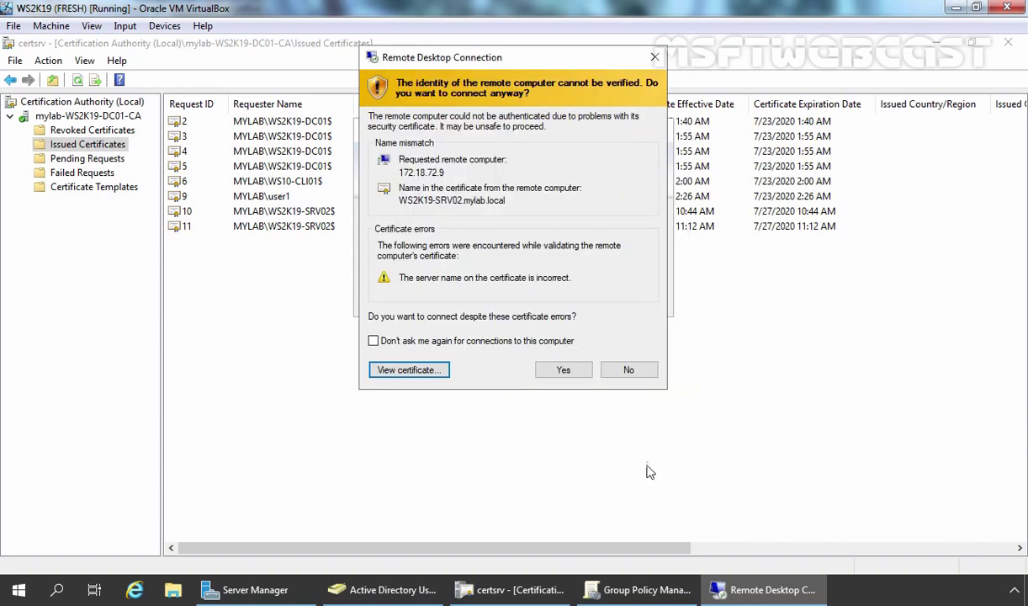
pyautogui.click(561, 370)
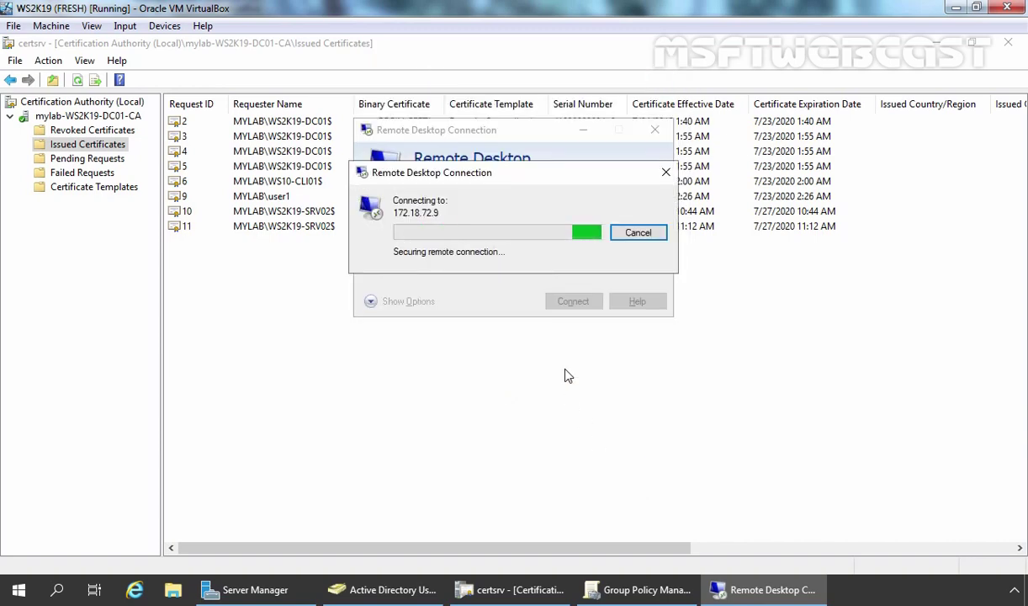